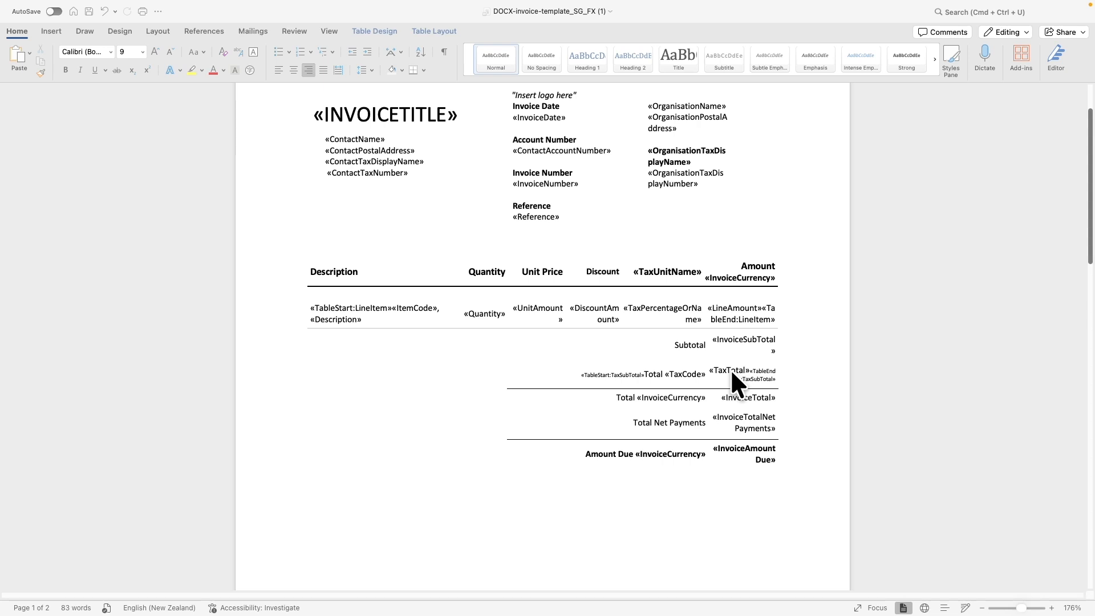
- Update the Subtotal and tax total formula fields in the GST reporting table
scroll(731, 368, "down", 10)
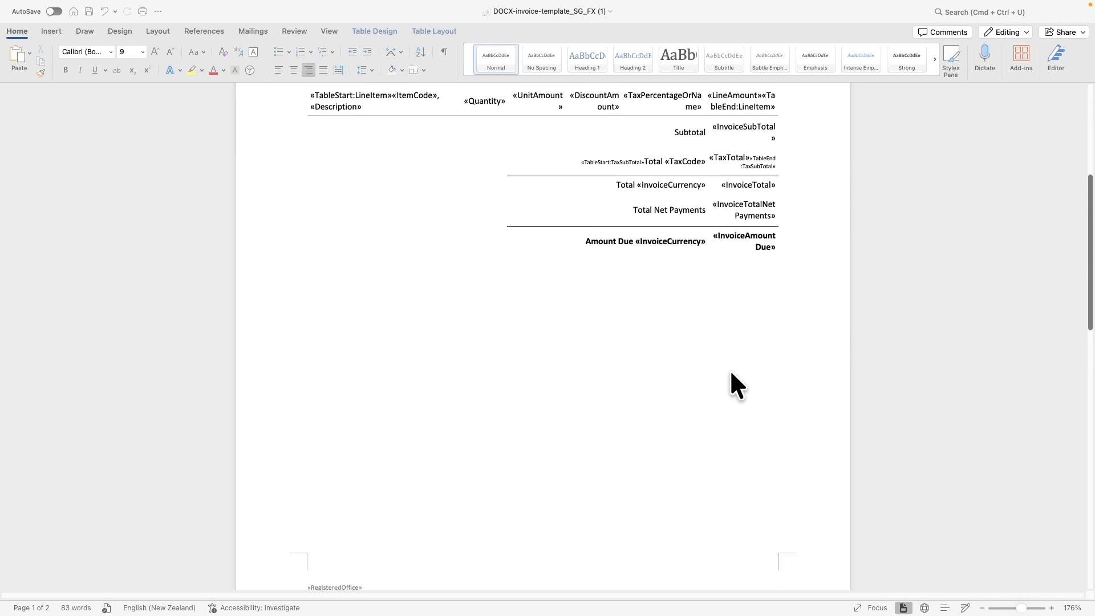
scroll(729, 369, "down", 5)
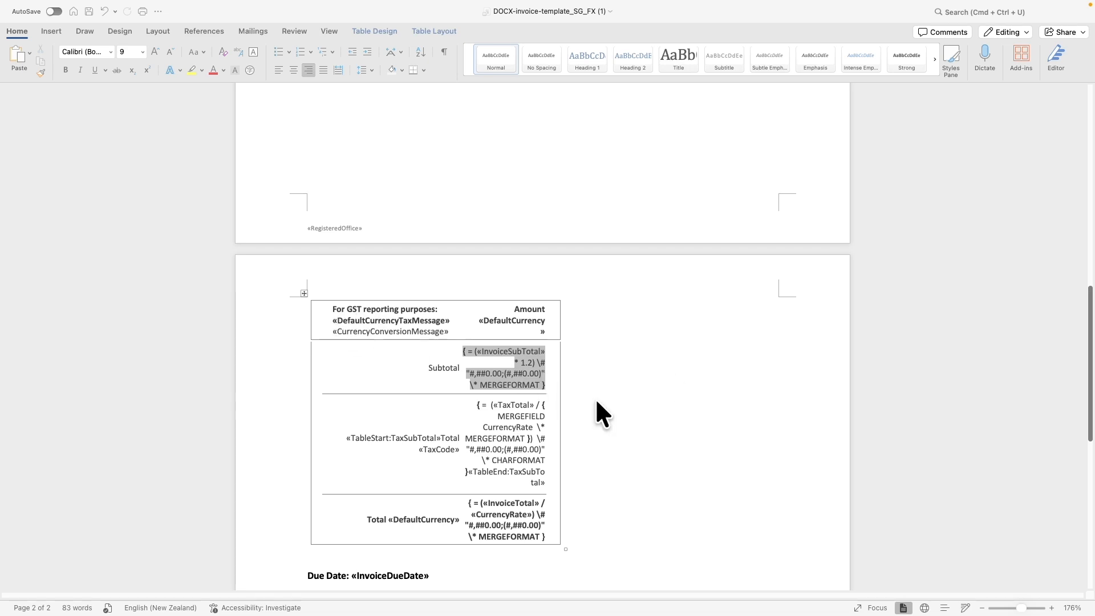
right_click(529, 363)
left_click(569, 467)
scroll(512, 362, "up", 5)
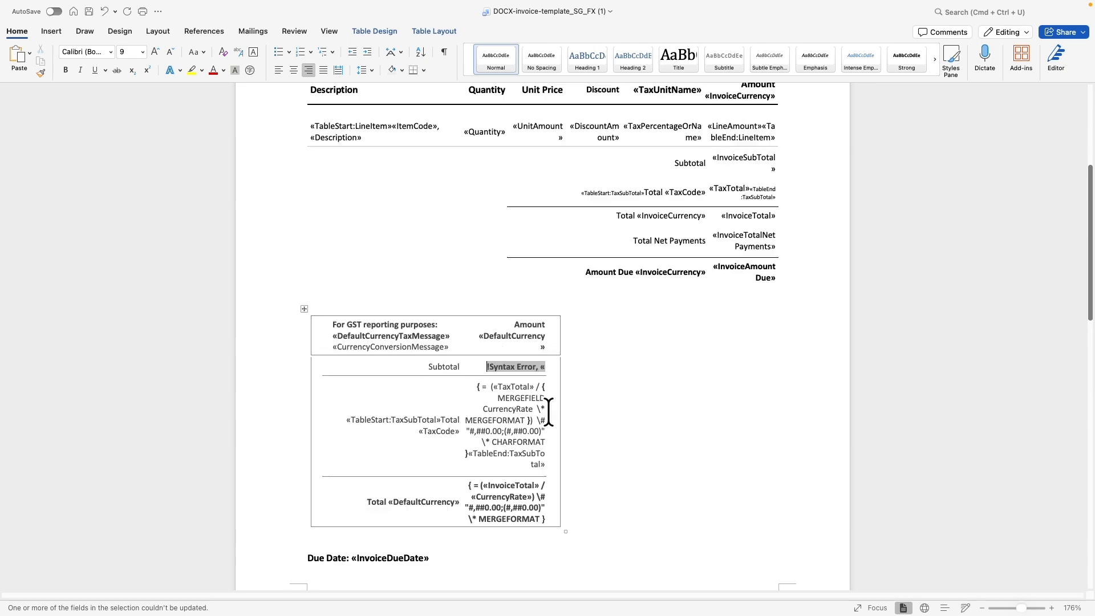
right_click(515, 387)
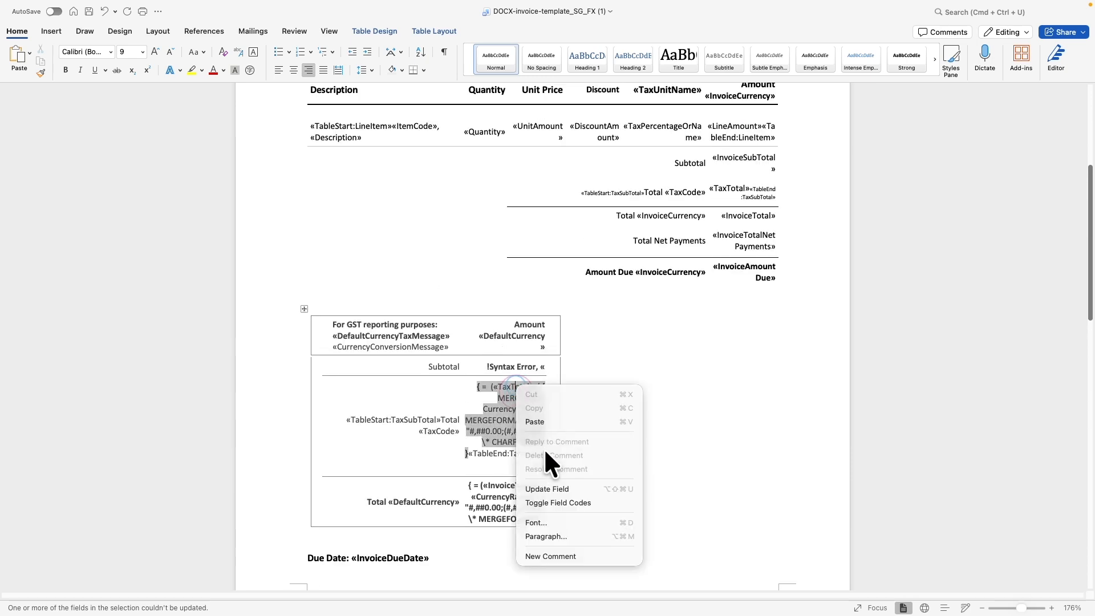
left_click(553, 488)
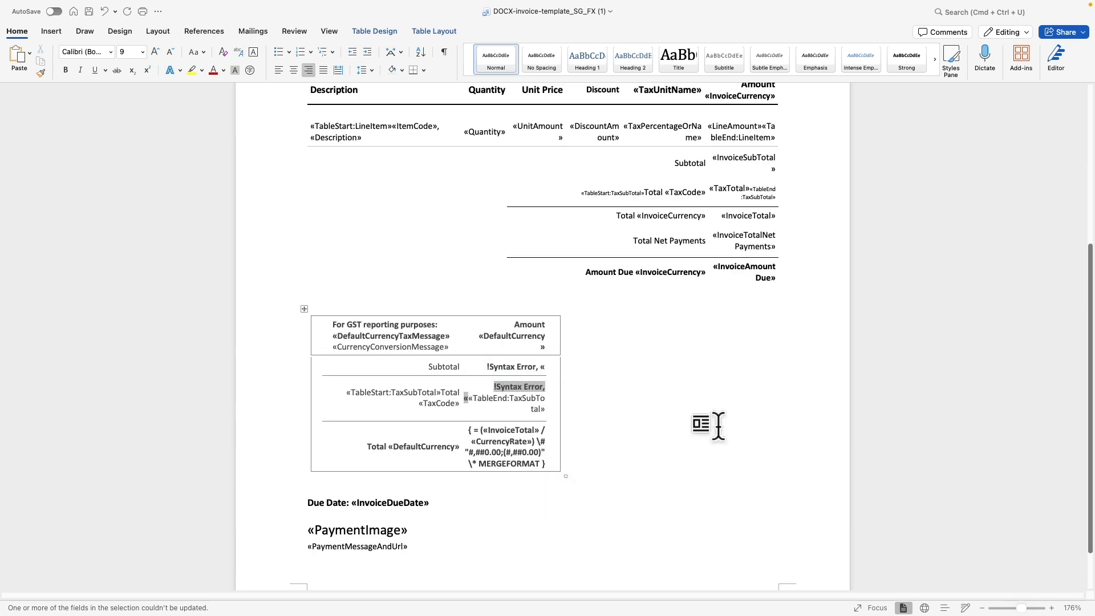
- Replace the CurrencyConversionMessage field in the GST reporting table's header with the text "1 US$ = 1.4 SG$"
left_click_drag(456, 347, 333, 345)
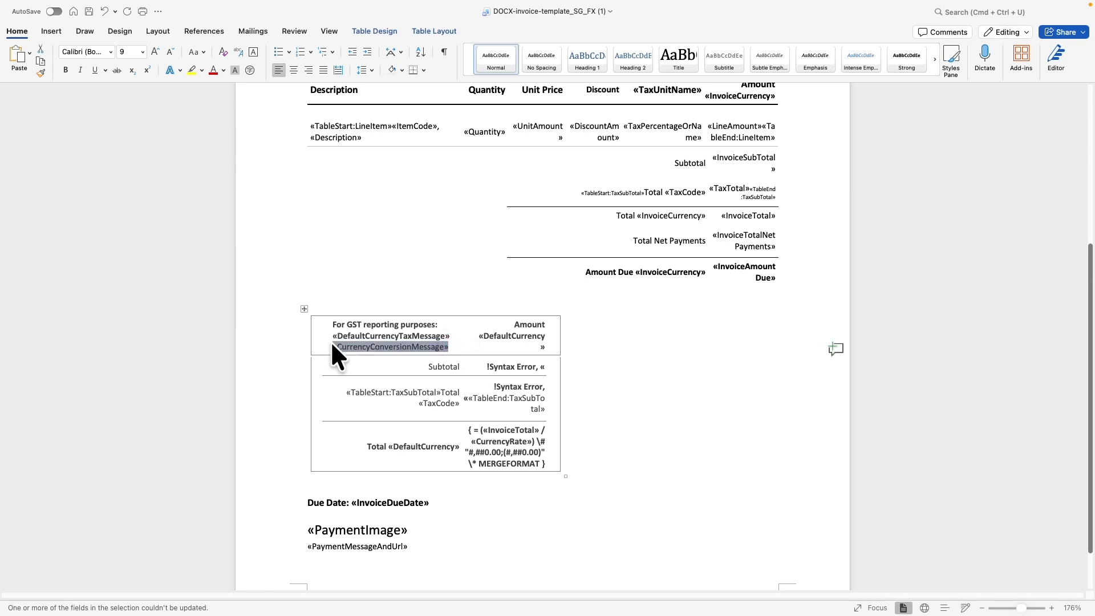
scroll(720, 314, "down", 1)
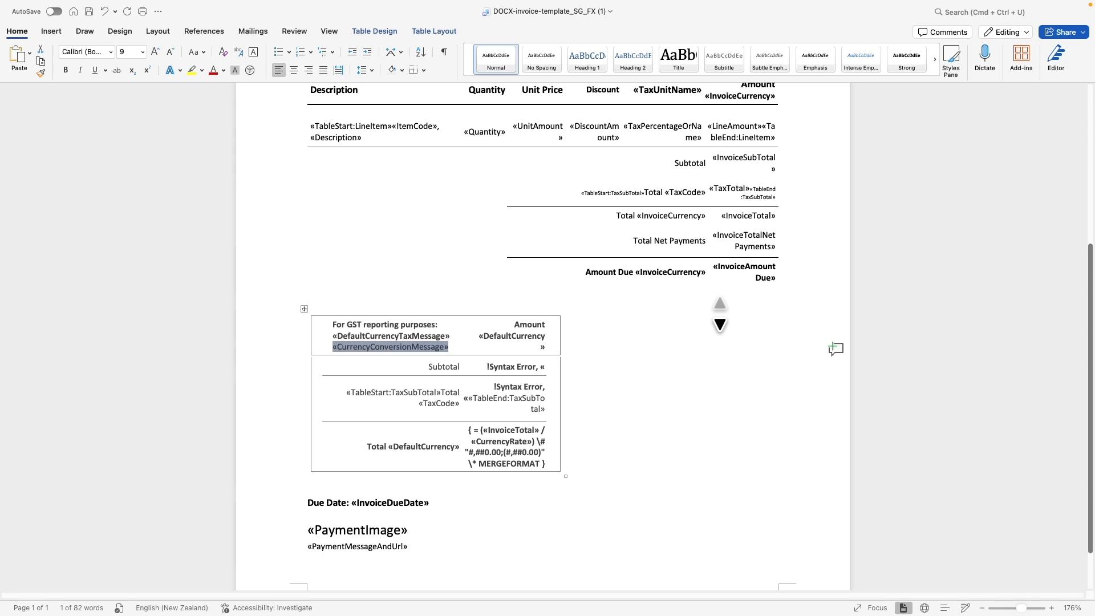
left_click(450, 347)
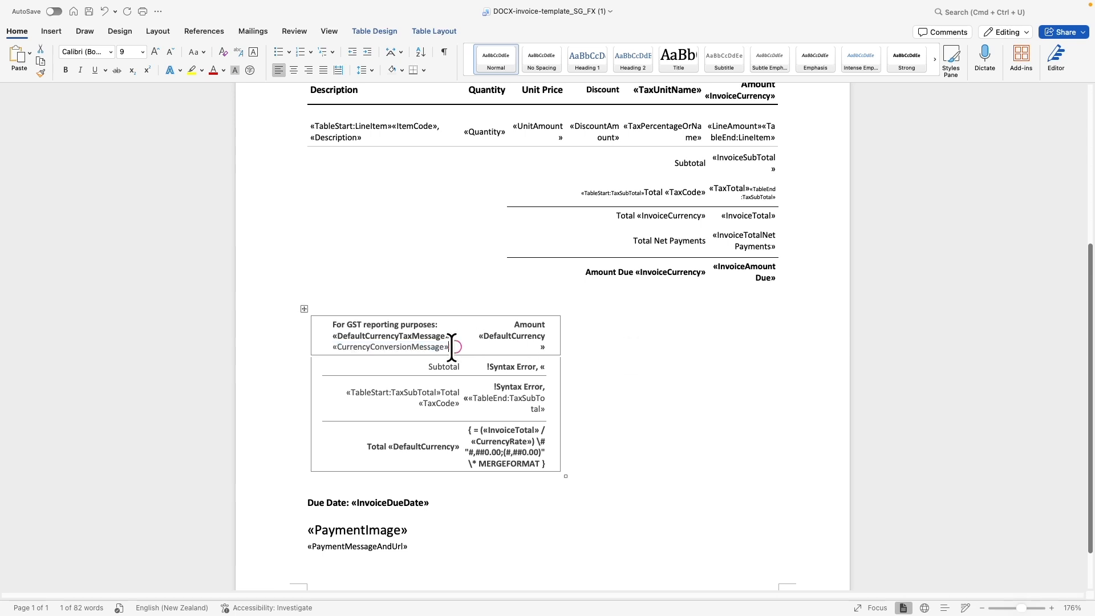
left_click_drag(447, 347, 334, 346)
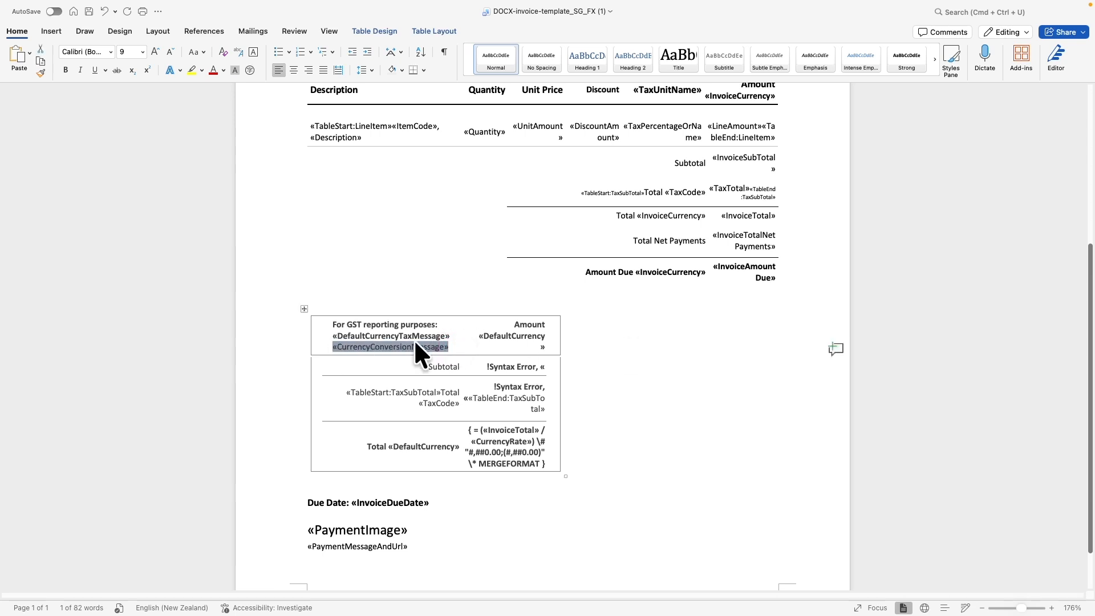
key("Delete")
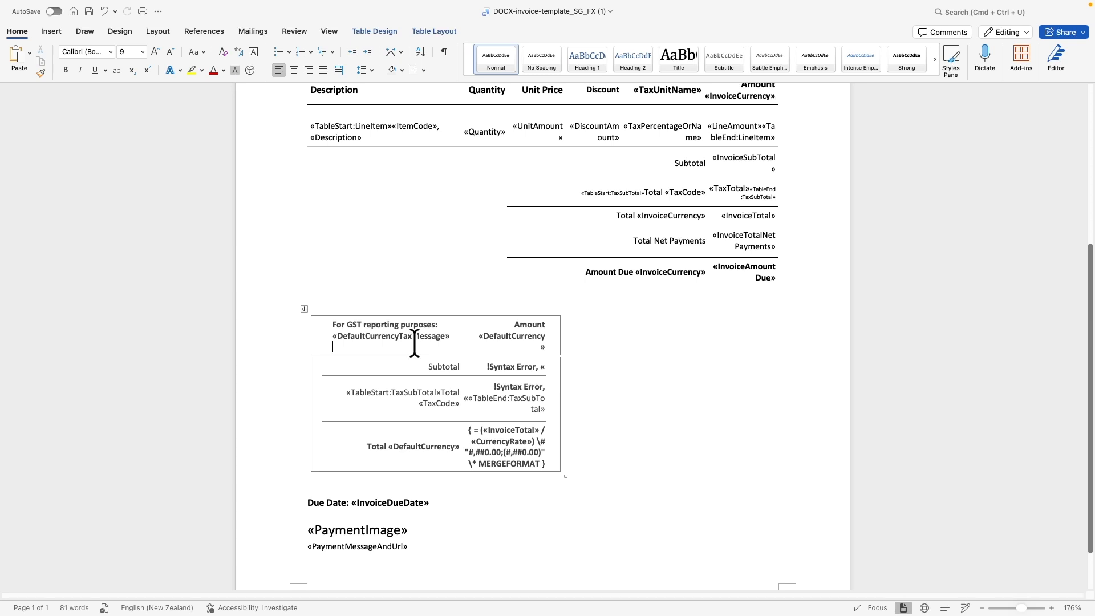
type("1 US$ = 1.4 SG$")
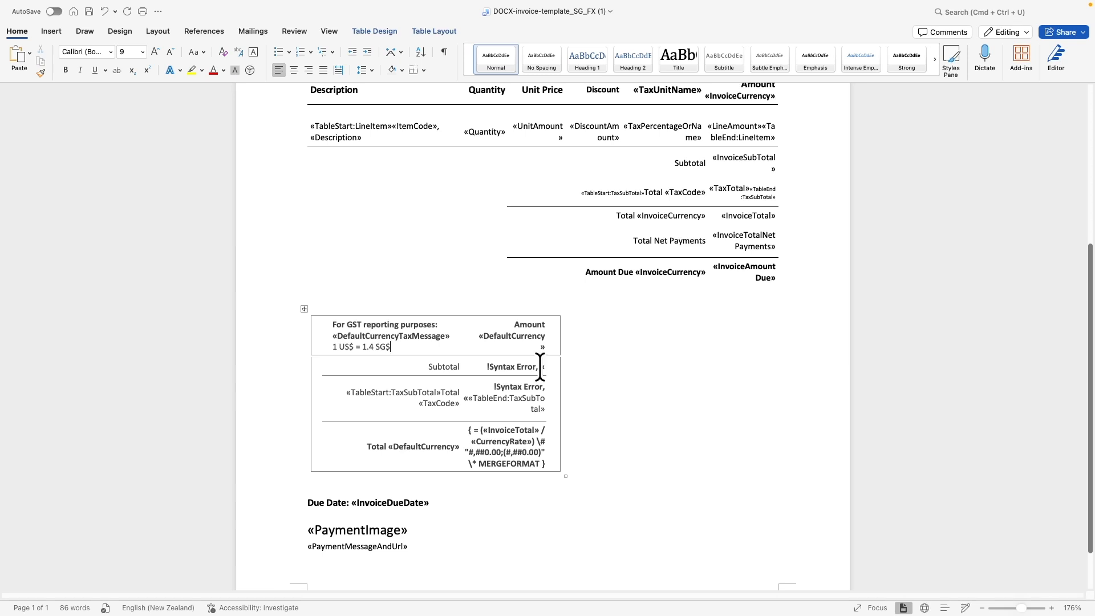
left_click_drag(374, 346, 366, 347)
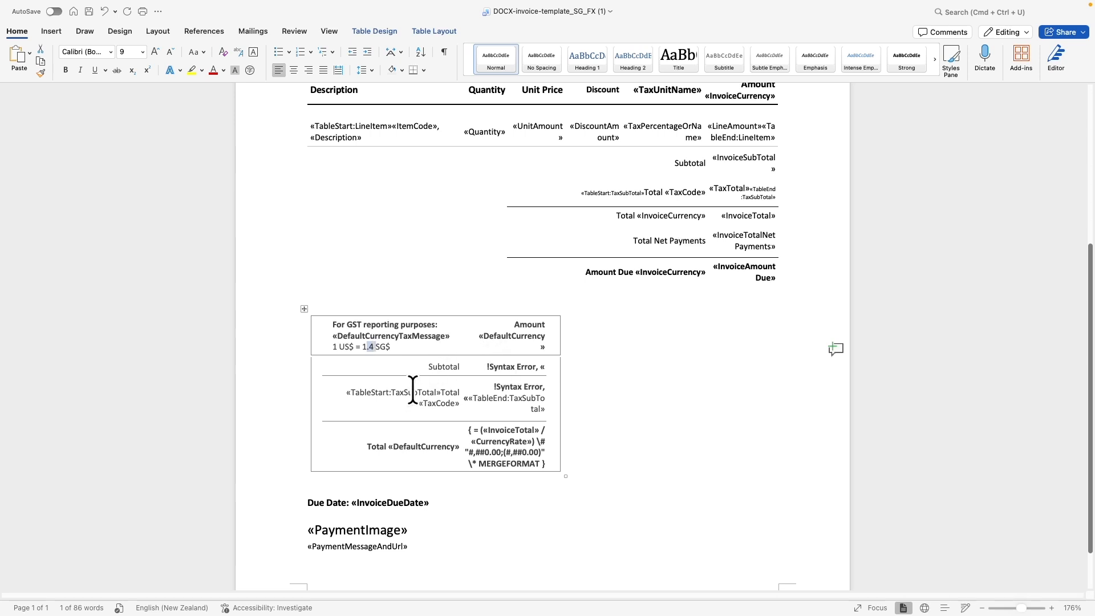
left_click(517, 338)
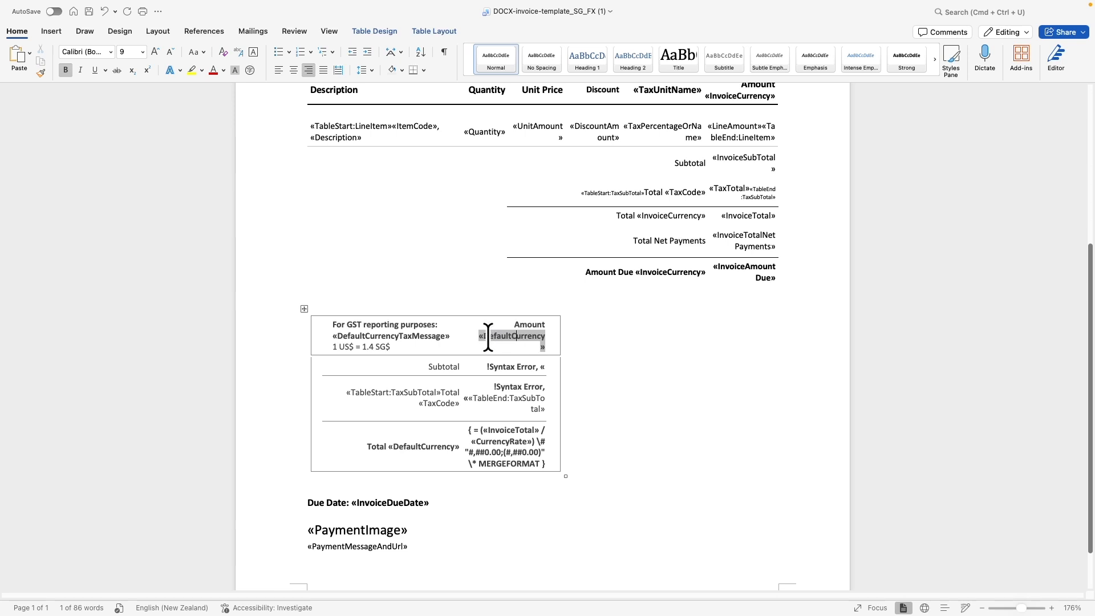
left_click(517, 337)
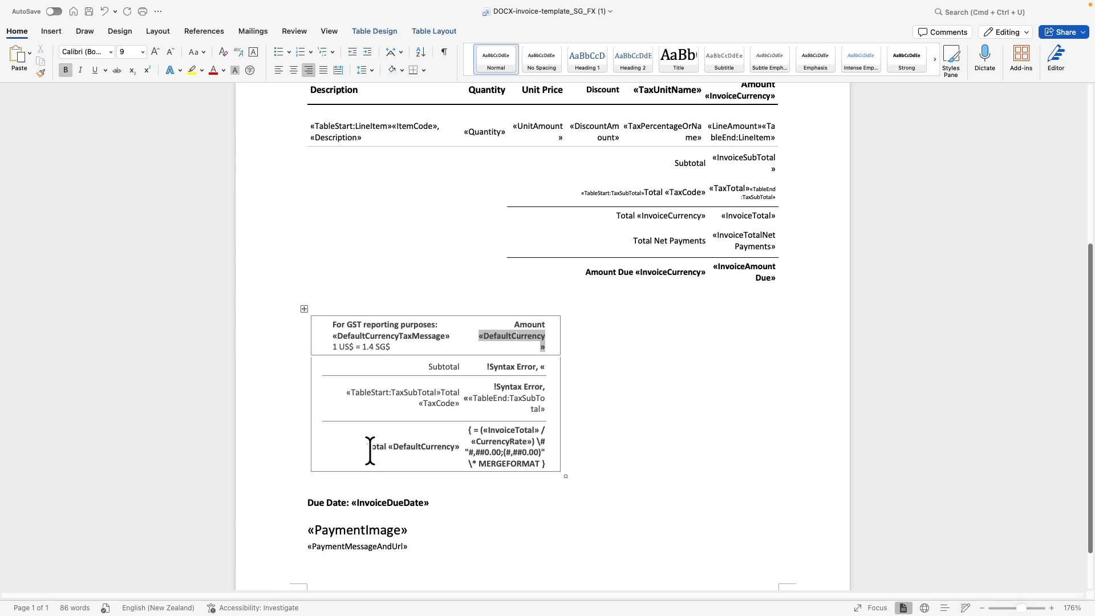
right_click(525, 336)
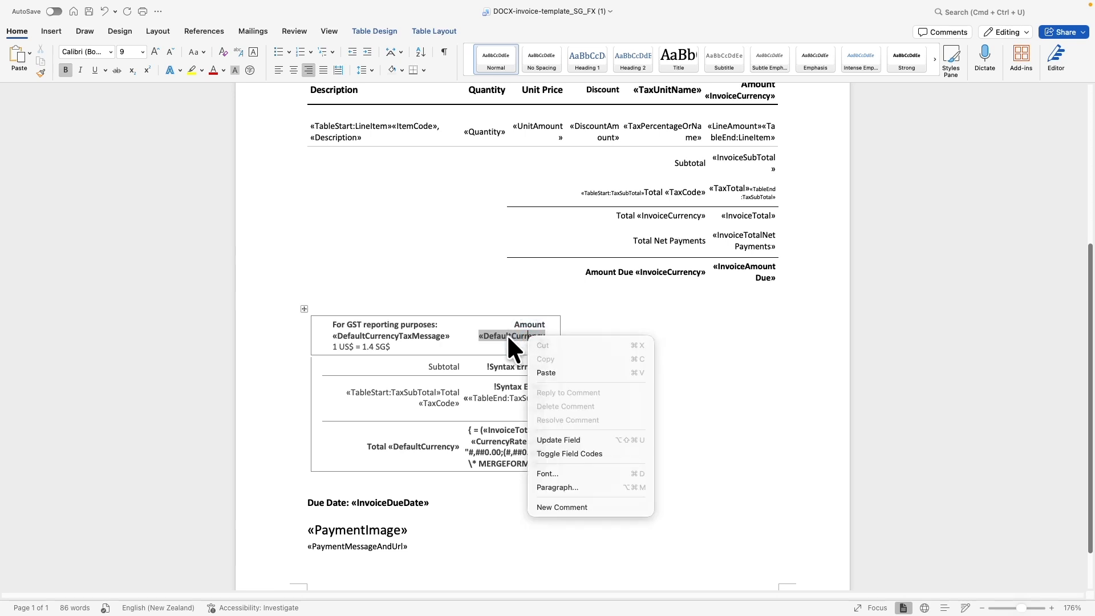
left_click(505, 361)
- Reveal the field code behind the Subtotal amount in the GST reporting table and inspect its InvoiceSubTotal part
left_click(503, 366)
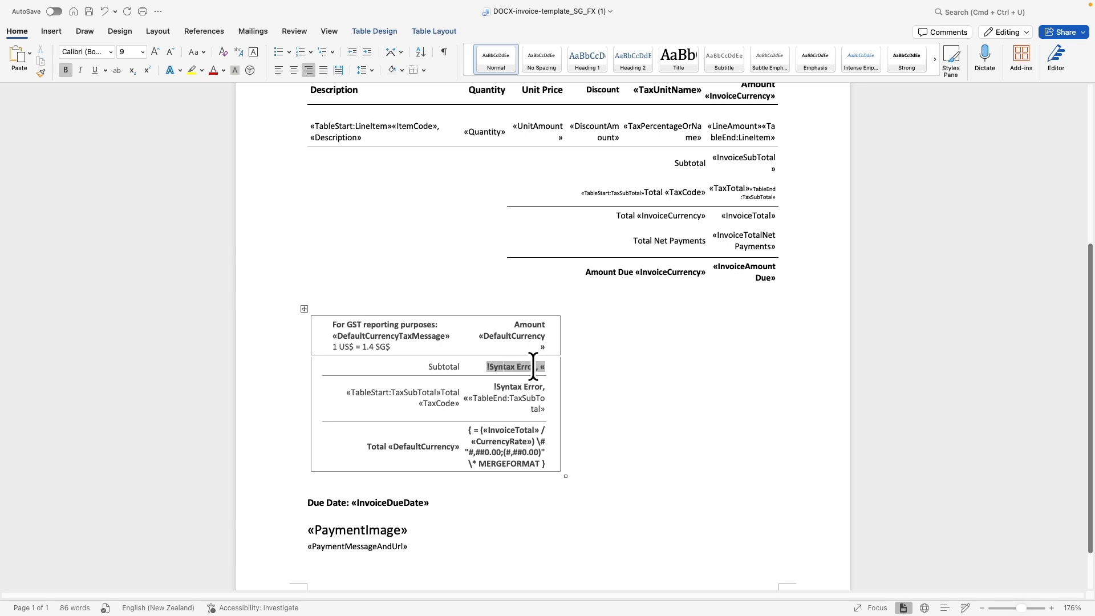
right_click(529, 365)
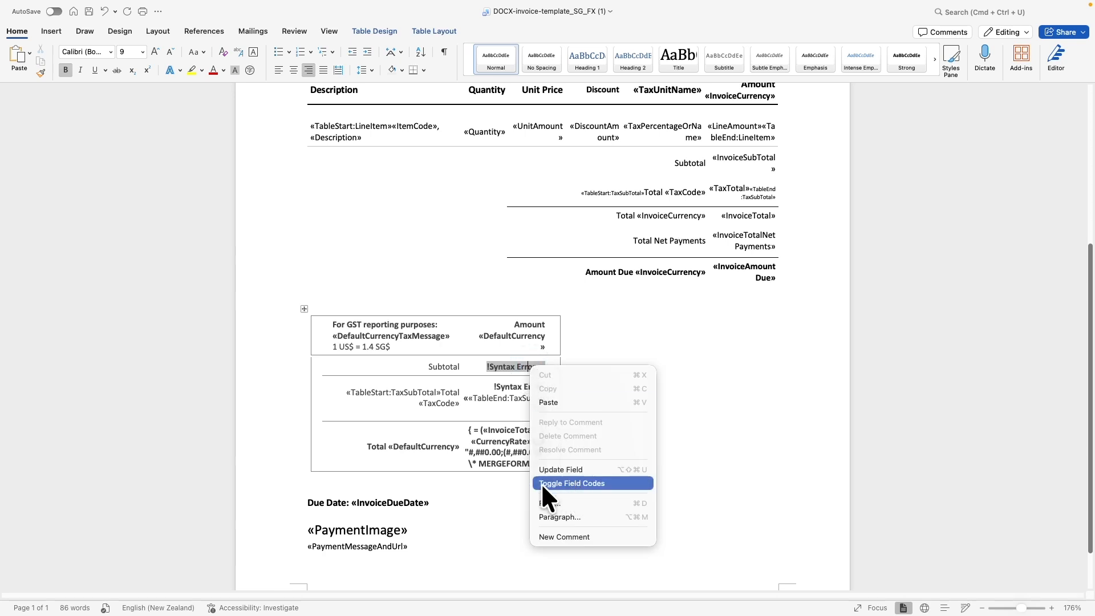
left_click(563, 483)
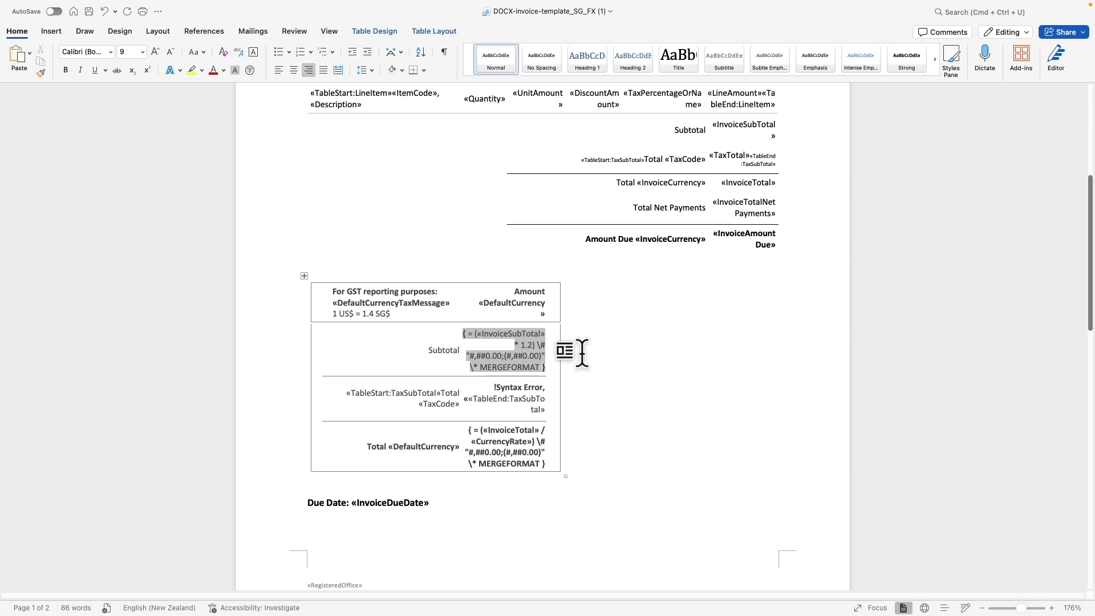
left_click(476, 336)
type("(")
left_click_drag(477, 335, 541, 332)
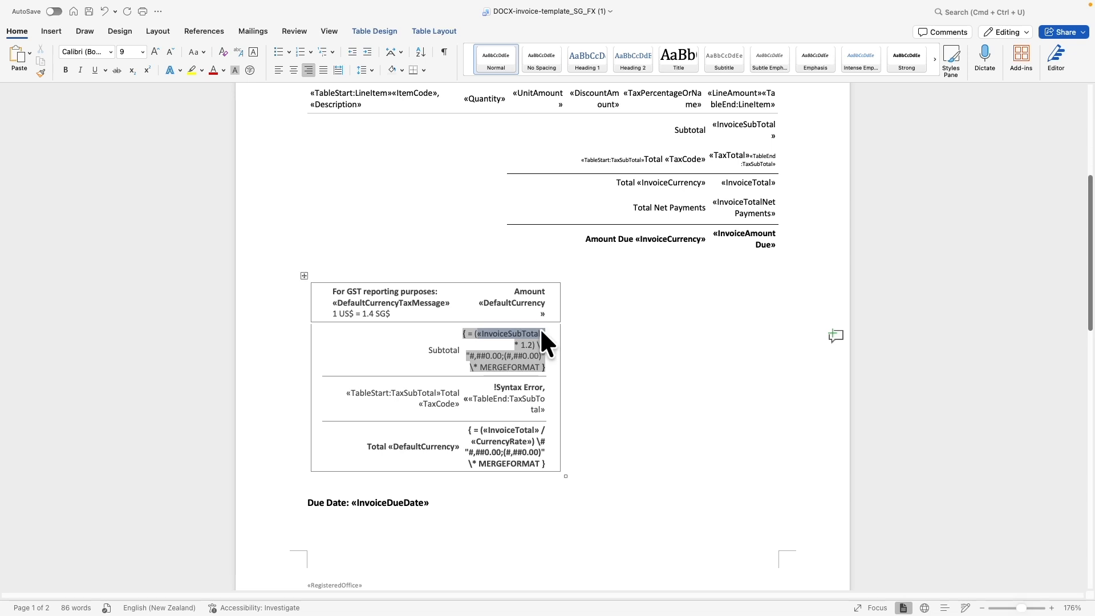
left_click(519, 344)
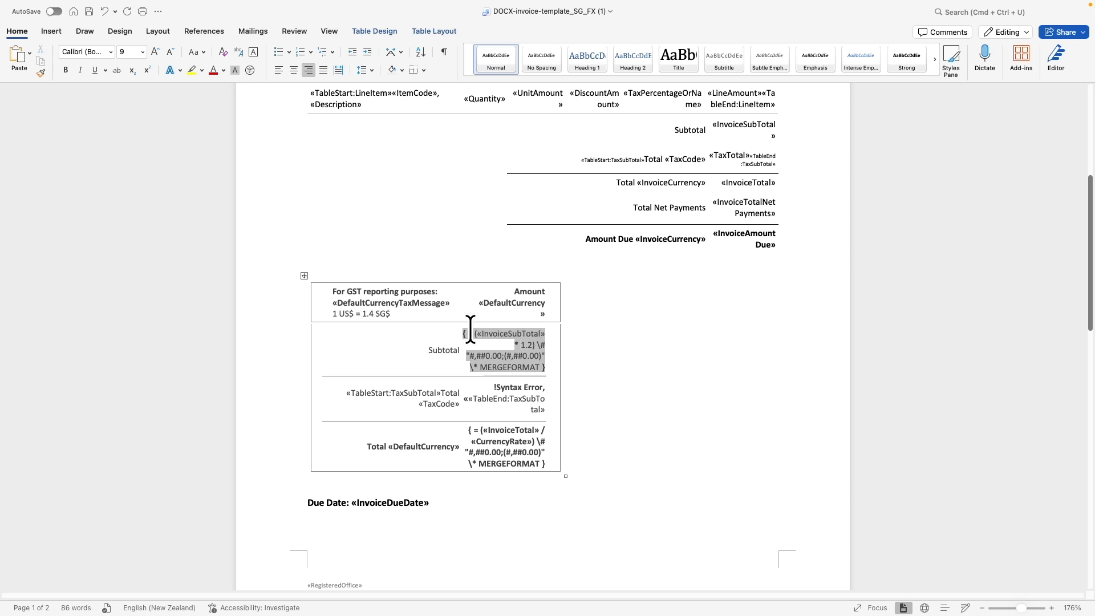
- Set the multiplier in the GST table's Subtotal formula to 1.4 and update the field
left_click(532, 345)
key("BackSpace")
type("4")
right_click(528, 344)
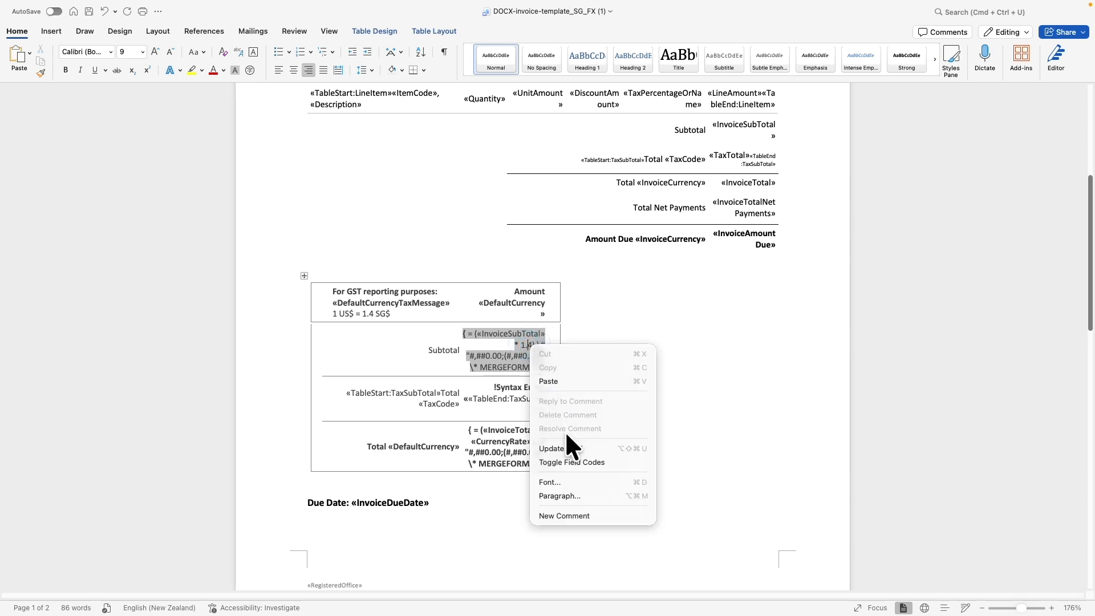
left_click(552, 448)
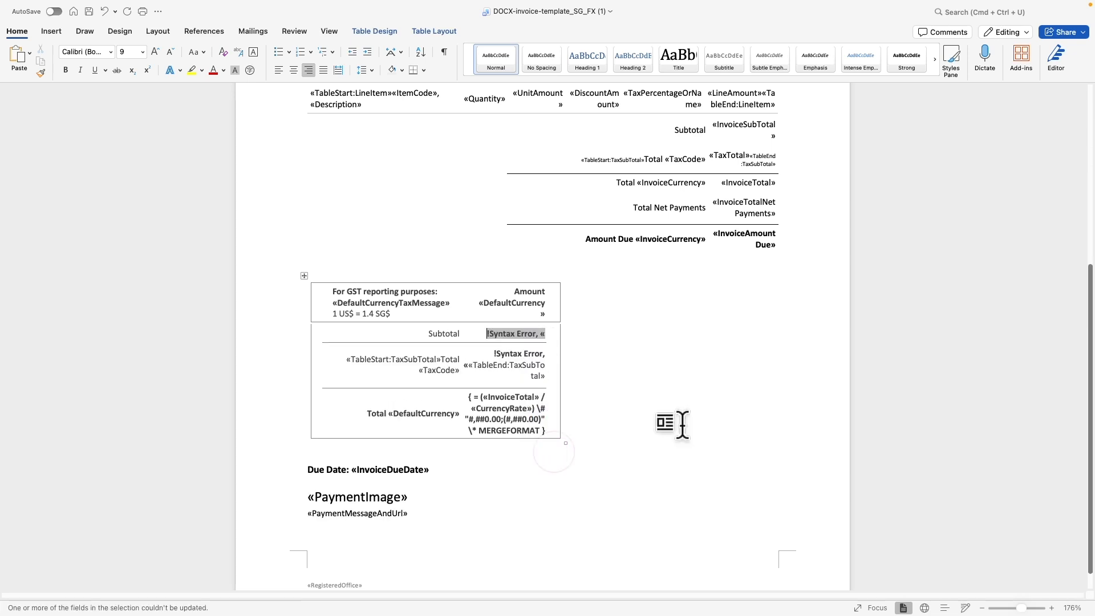
- Deselect the GST table's contents and save the invoice template document
left_click(524, 363)
left_click(525, 410)
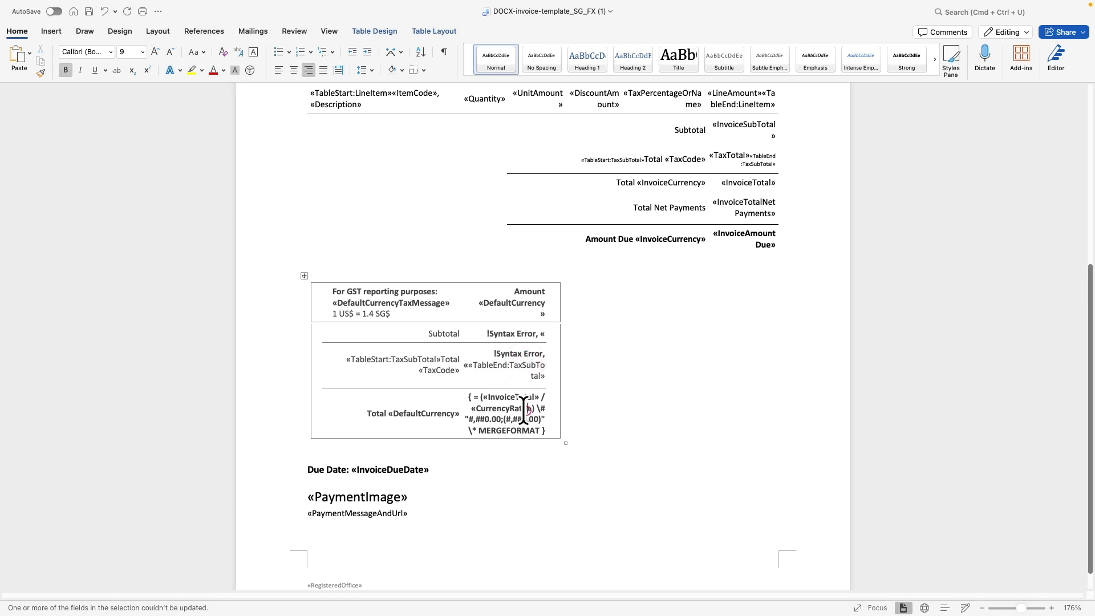
left_click(528, 355)
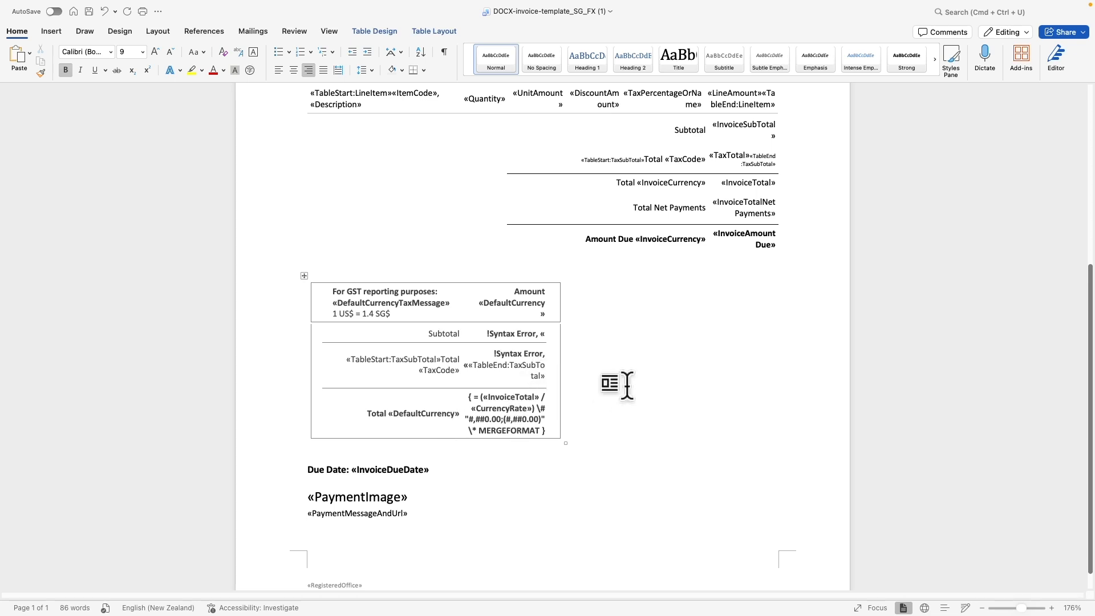
left_click(610, 378)
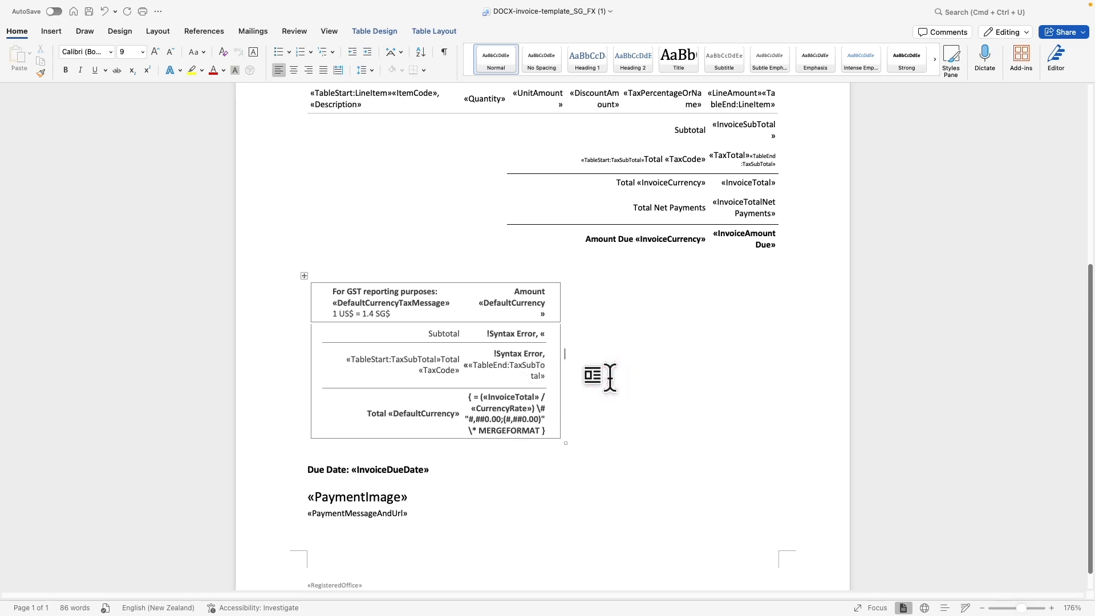
key("super+s")
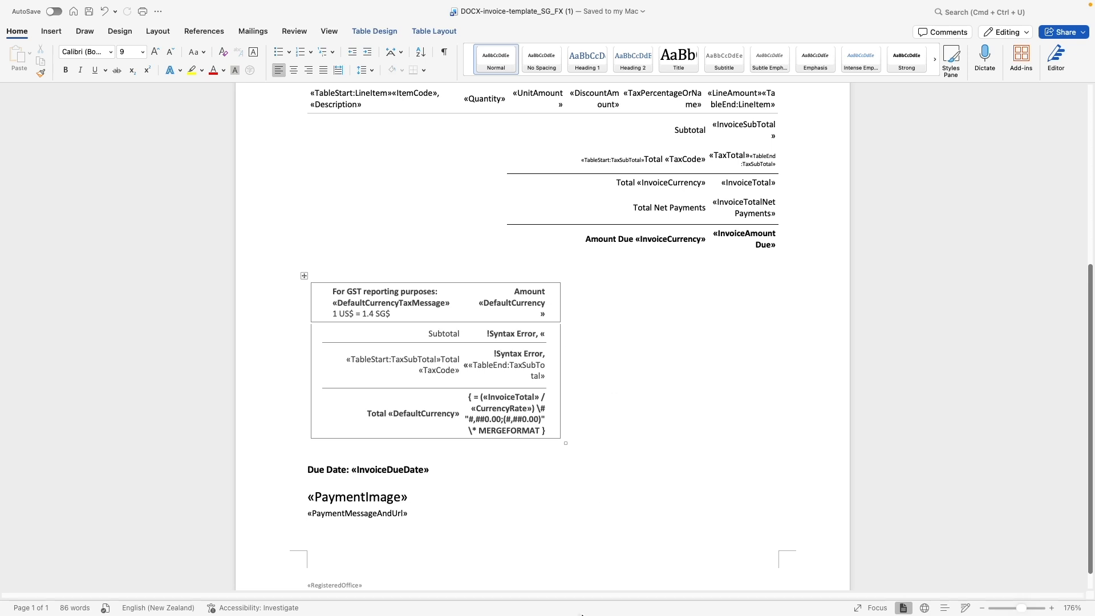
- Switch to Xero in the Chrome browser and open the demo company's invoice settings
mouse_move(586, 607)
right_click(701, 581)
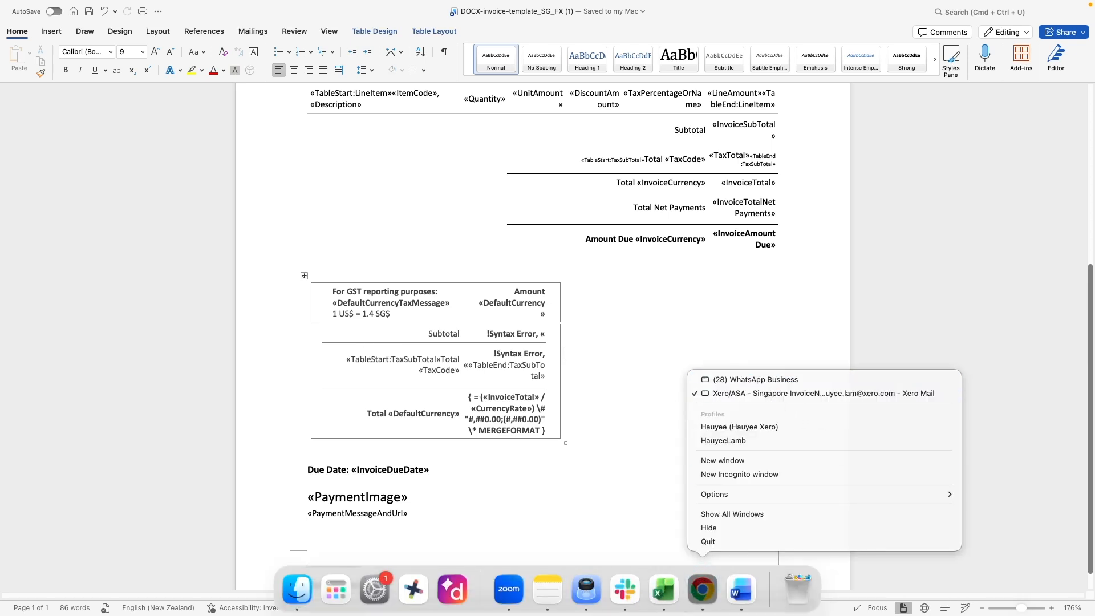
left_click(820, 393)
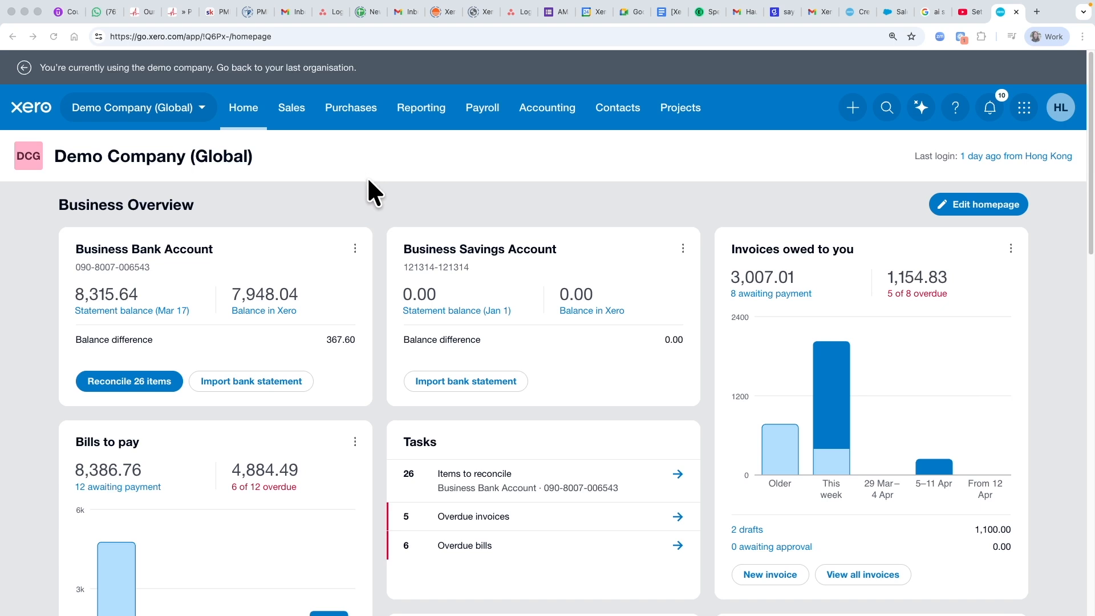
left_click(175, 114)
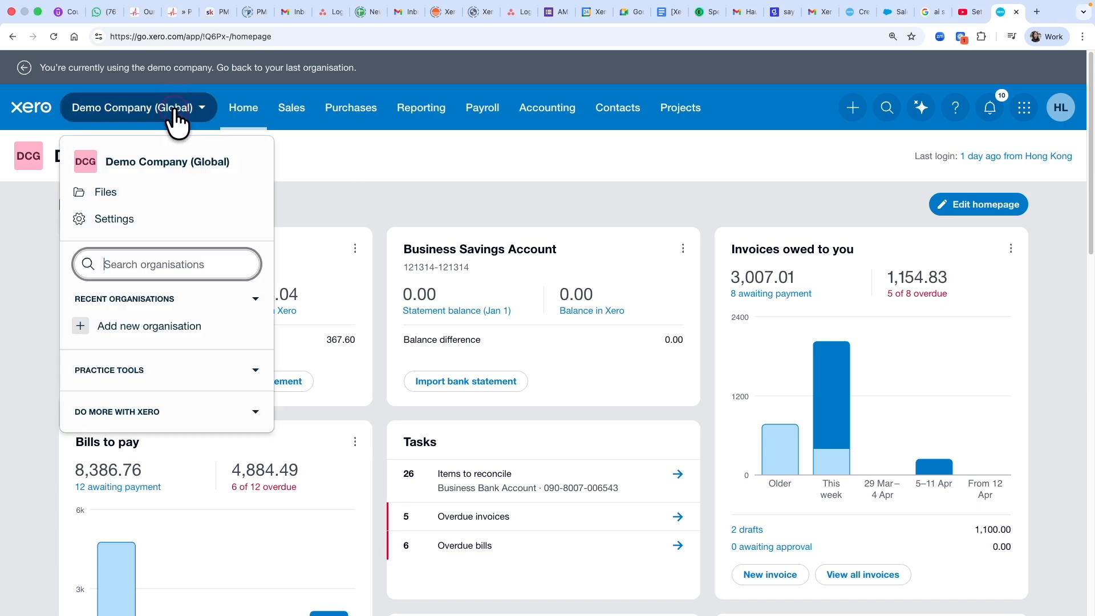
left_click(143, 231)
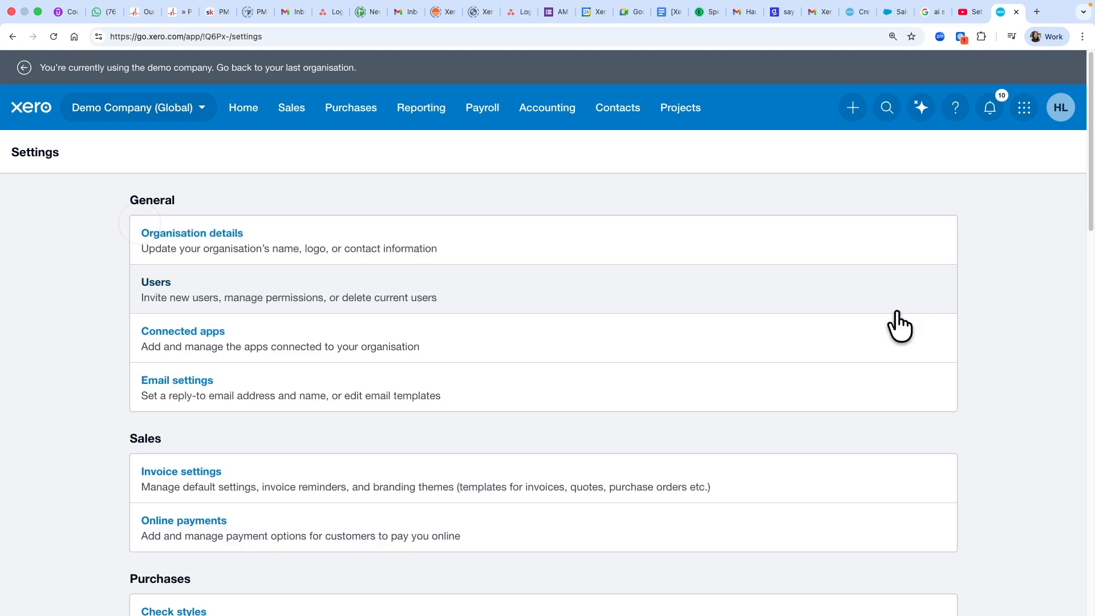
left_click(220, 457)
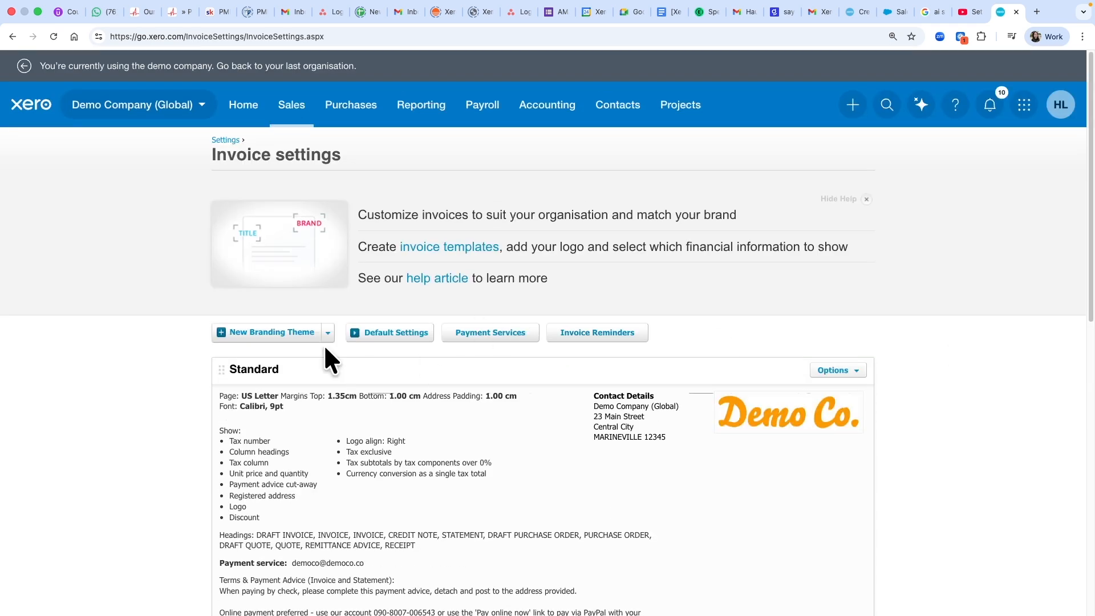
- Create a new custom .docx branding theme titled "SGD"
left_click(329, 333)
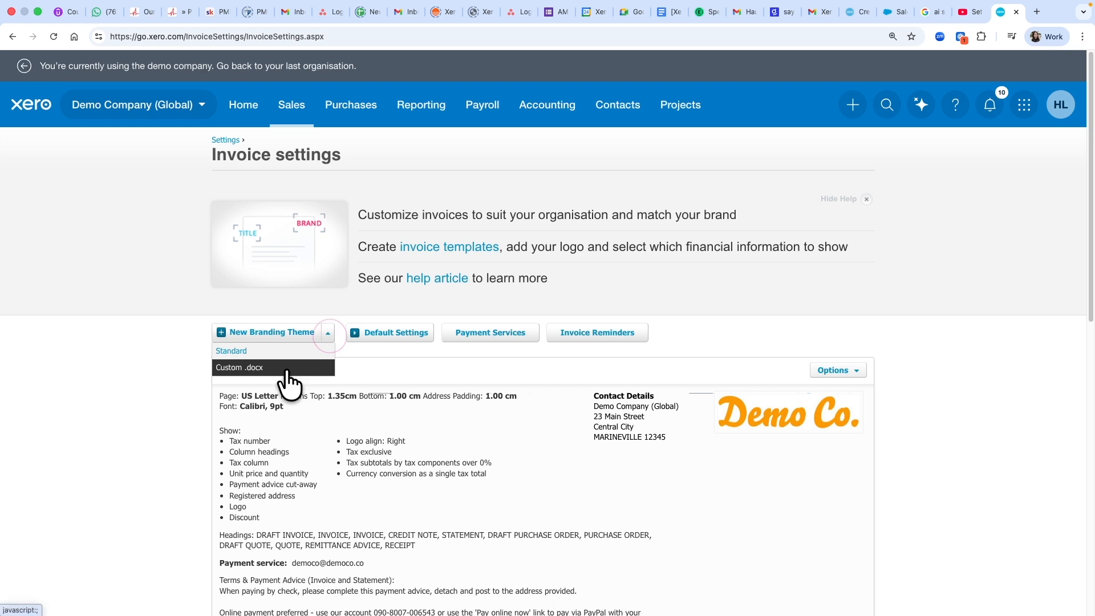
left_click(288, 368)
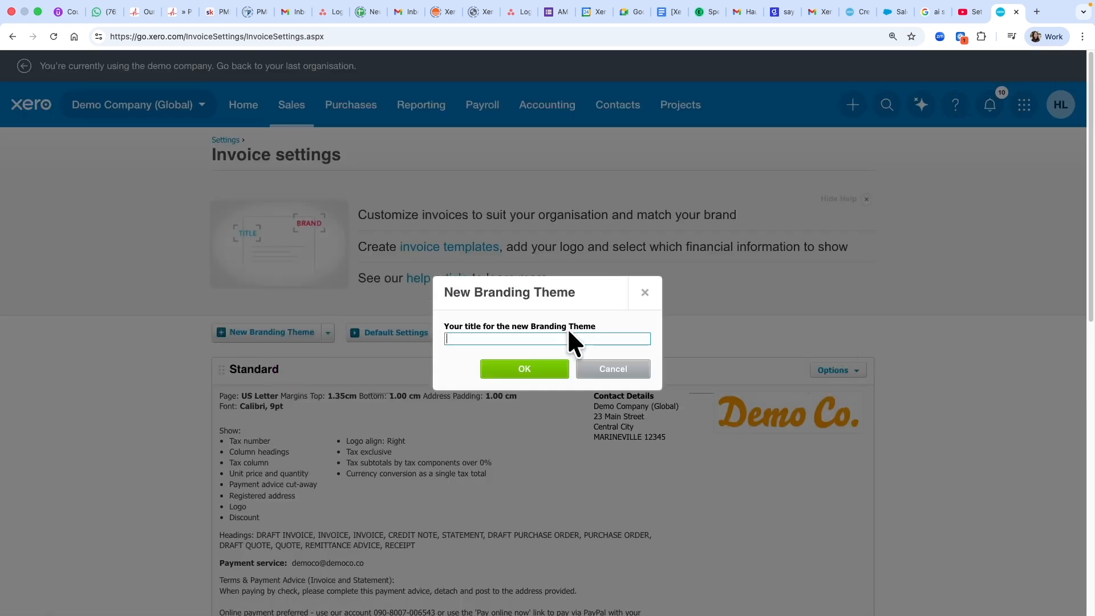
type("SGD")
left_click(557, 369)
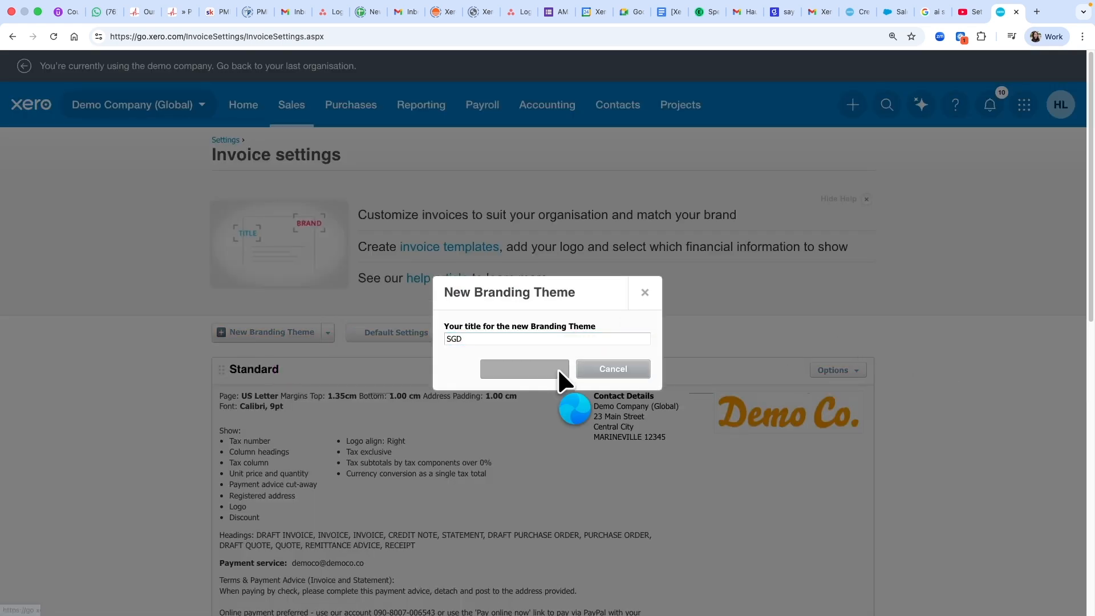
- Try to upload DOCX-invoice-template_SG_FX.docx as the SGD theme's invoice template
scroll(967, 479, "down", 10)
scroll(967, 467, "down", 6)
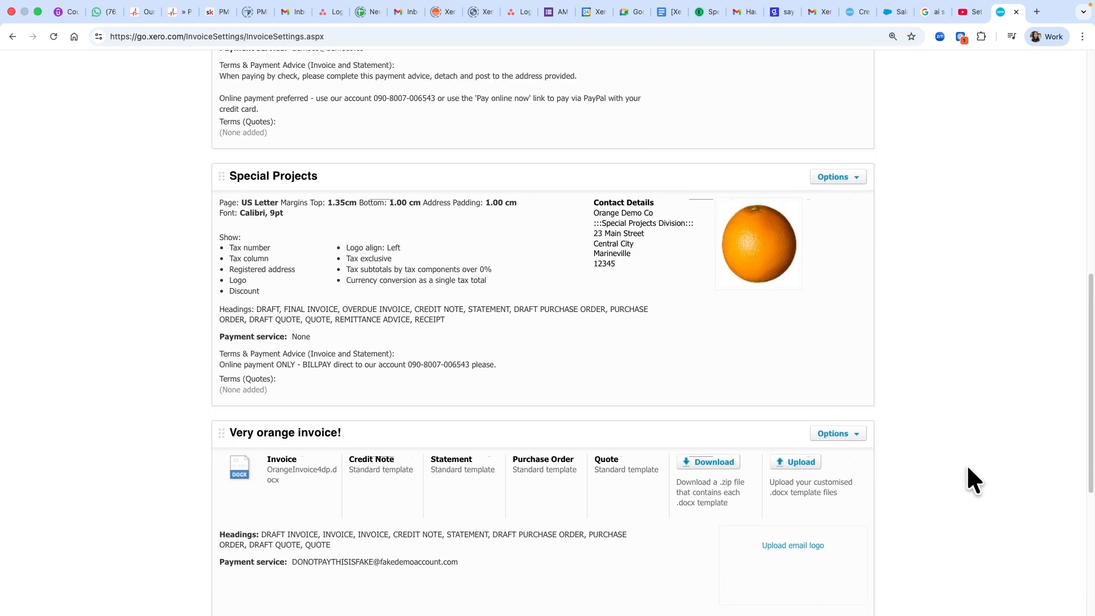
left_click(805, 369)
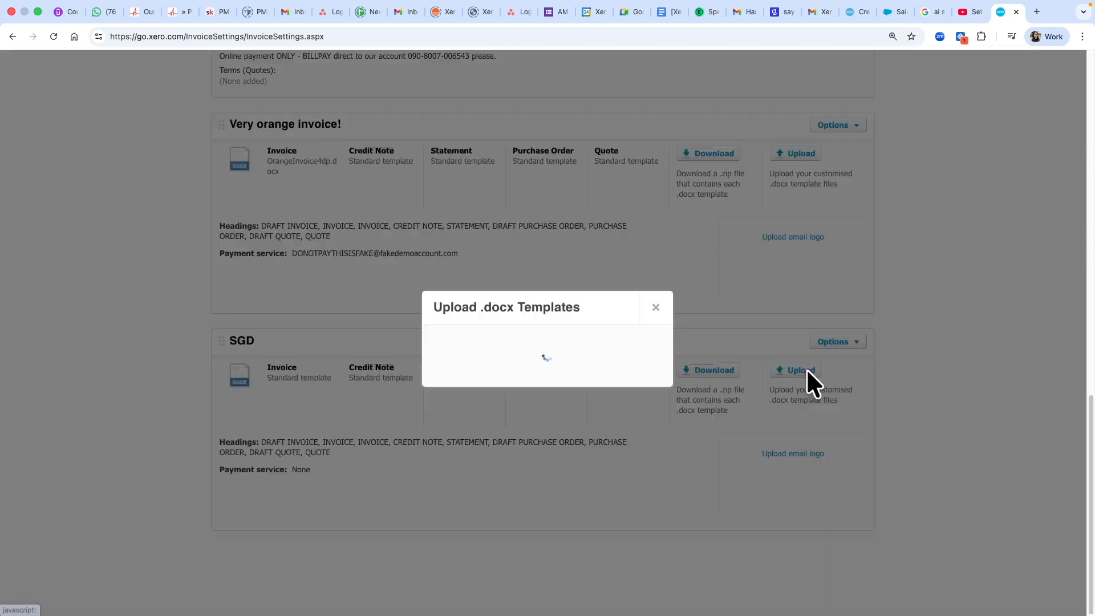
left_click(459, 271)
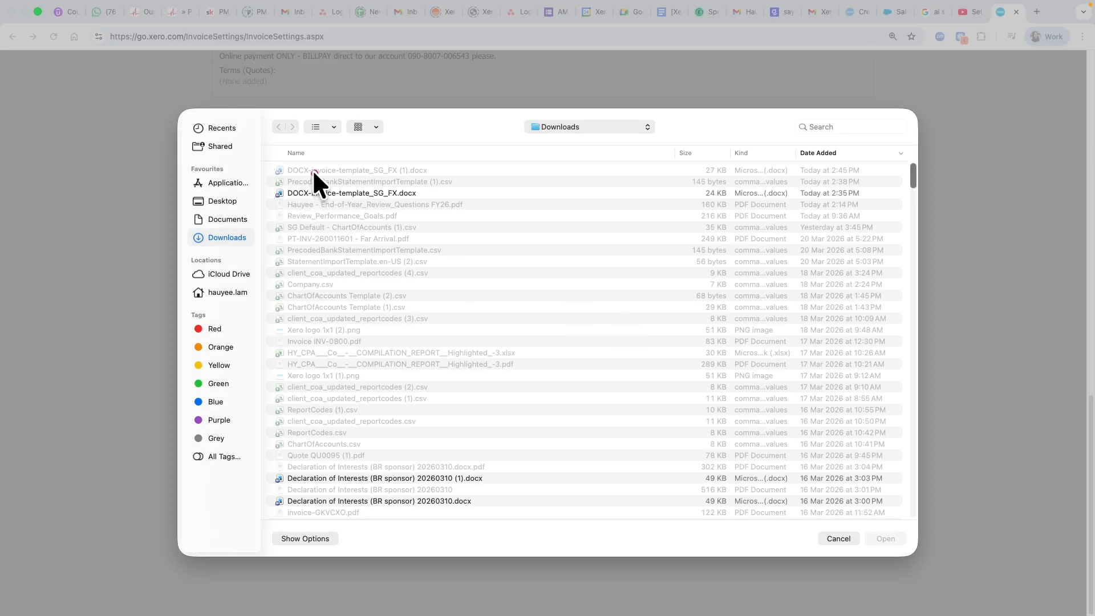
double_click(311, 193)
left_click(542, 478)
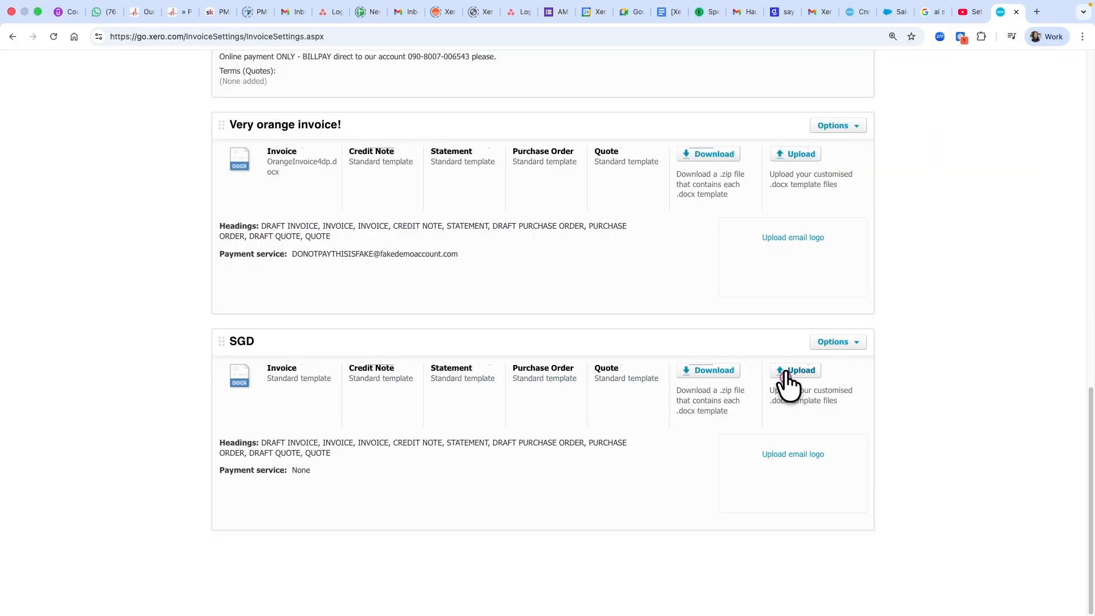
- Upload "DOCX-invoice-template_SG_FX (1).docx" as the SGD branding theme's invoice template and check the upload result
left_click(785, 370)
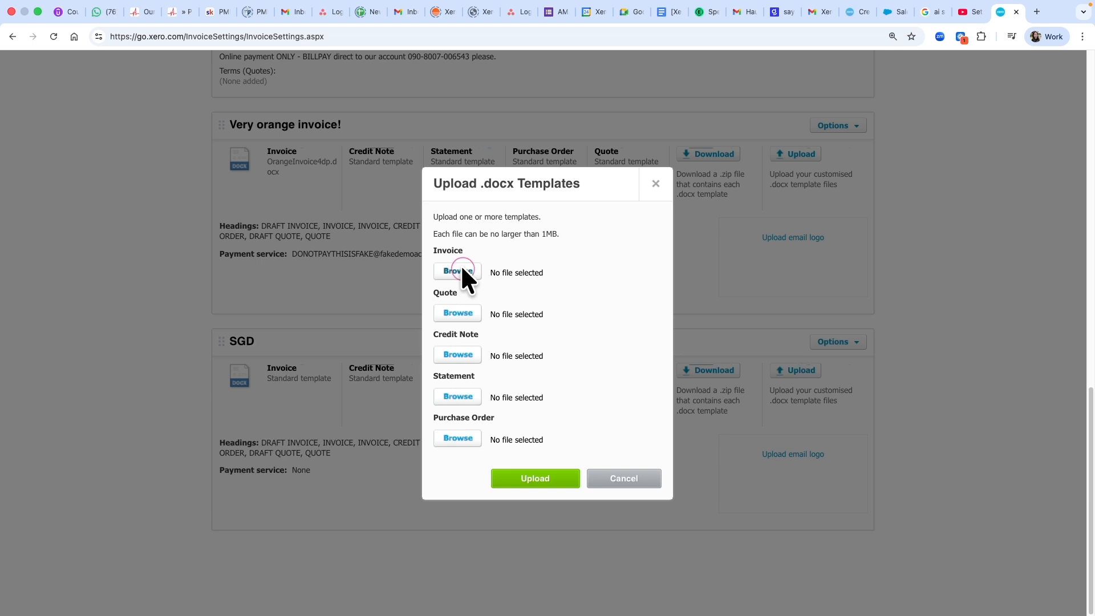
left_click(462, 269)
left_click(396, 169)
double_click(396, 169)
left_click(535, 478)
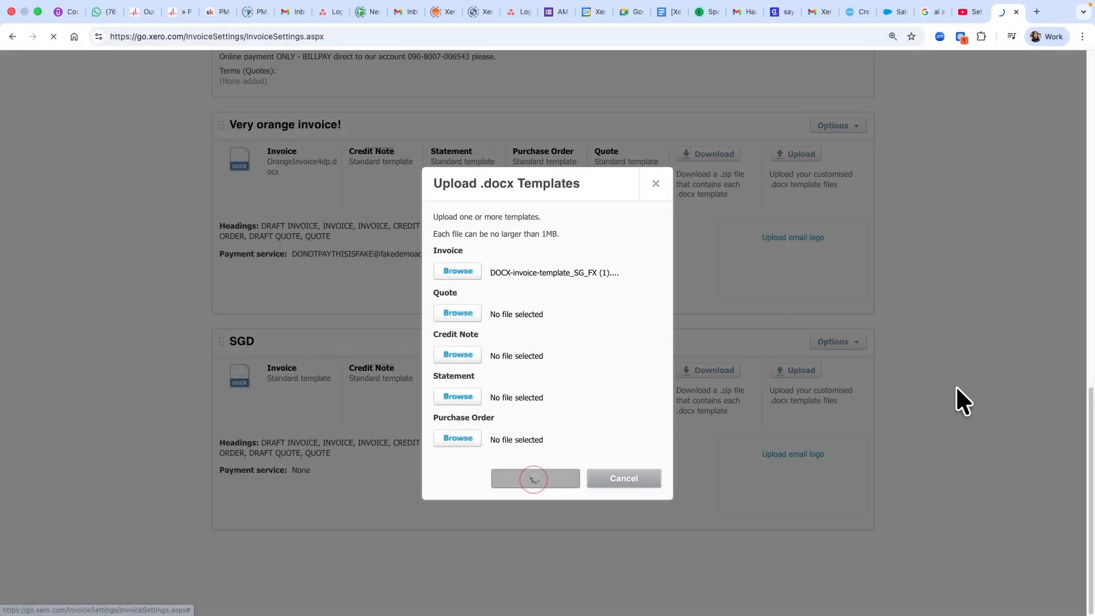
scroll(953, 386, "down", 15)
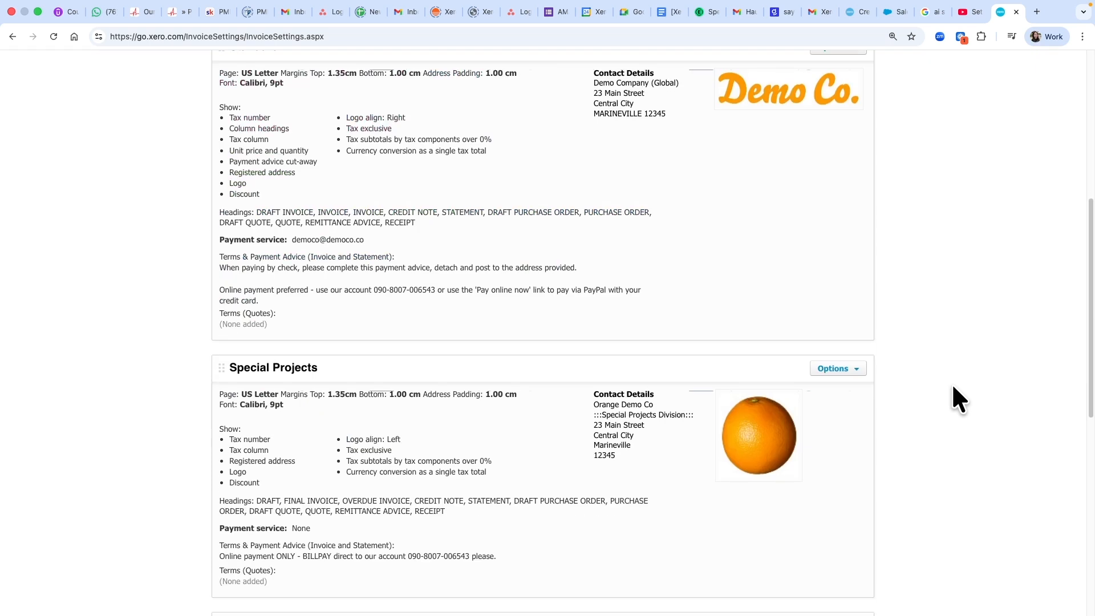
scroll(951, 425, "up", 10)
scroll(952, 428, "up", 5)
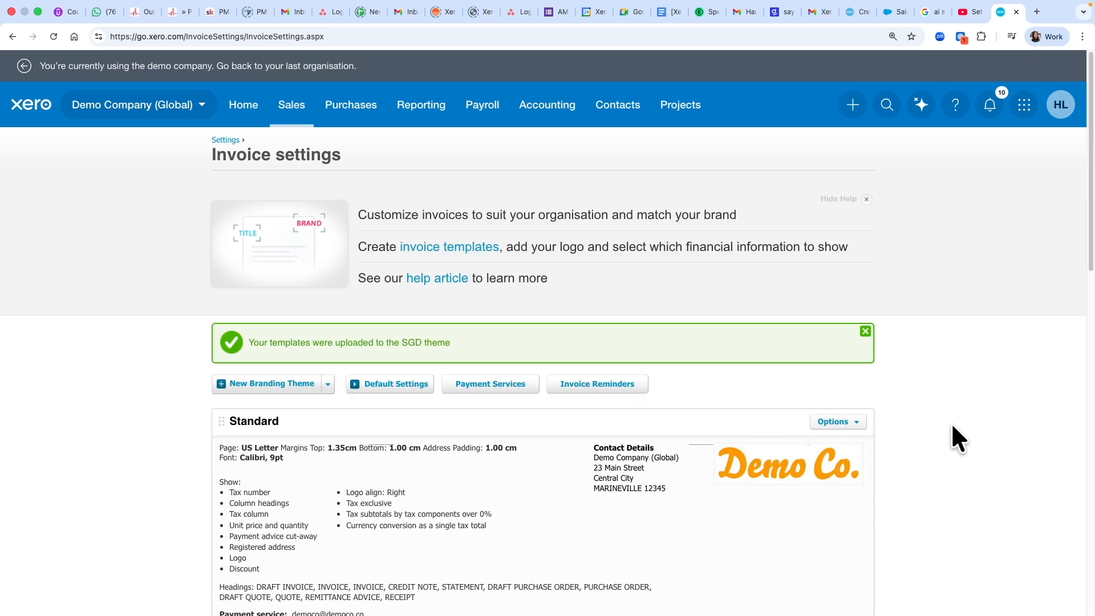
- Open the sales invoices list
left_click(290, 110)
left_click(330, 180)
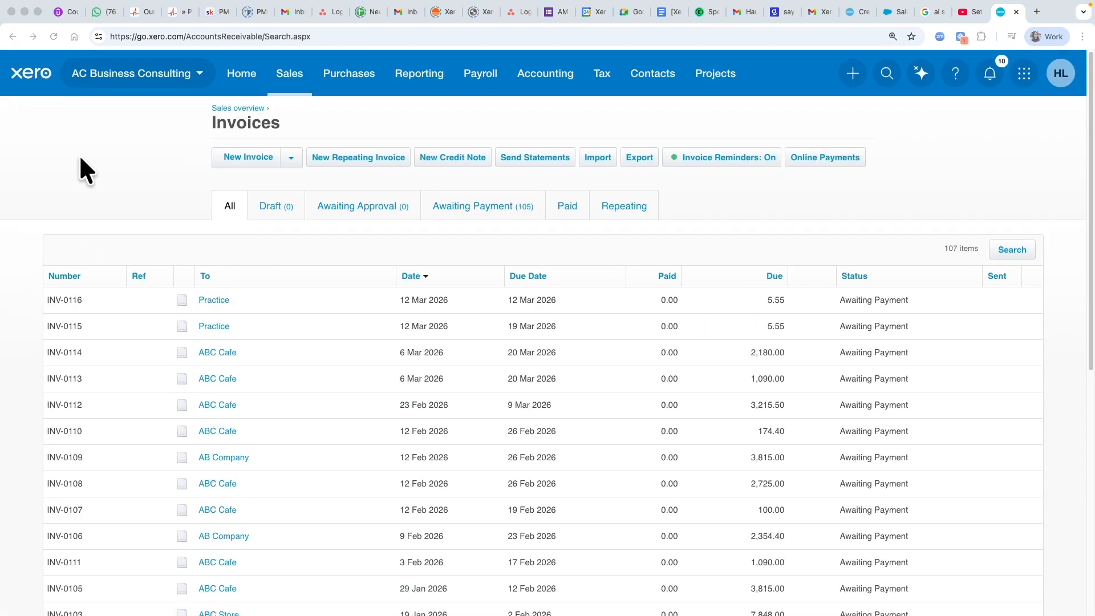
left_click(104, 162)
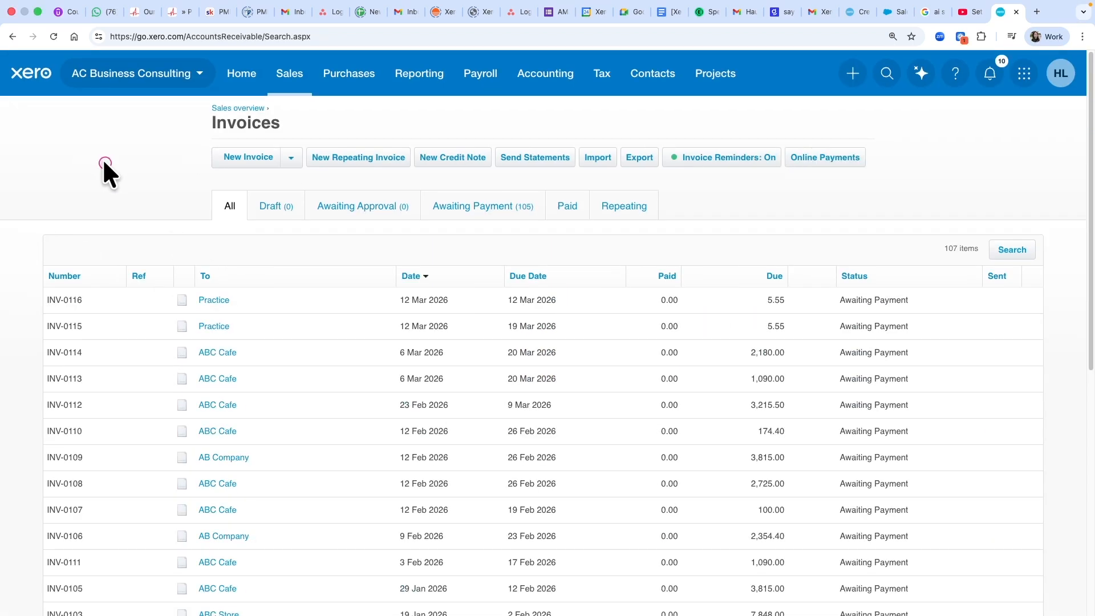
- Create a new invoice and set its currency to United States Dollar
left_click(291, 159)
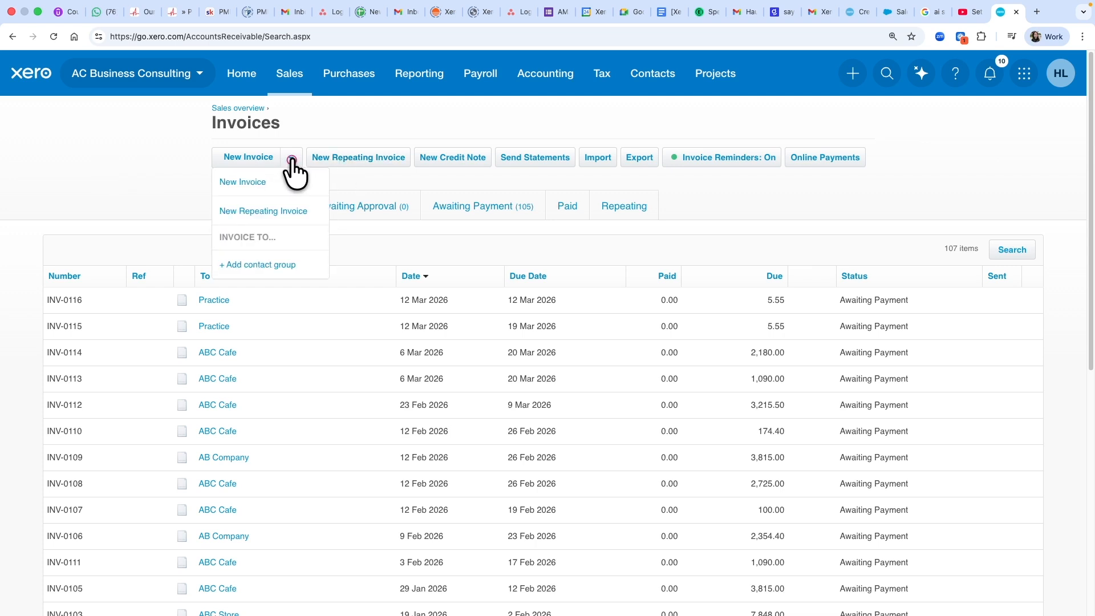
left_click(260, 183)
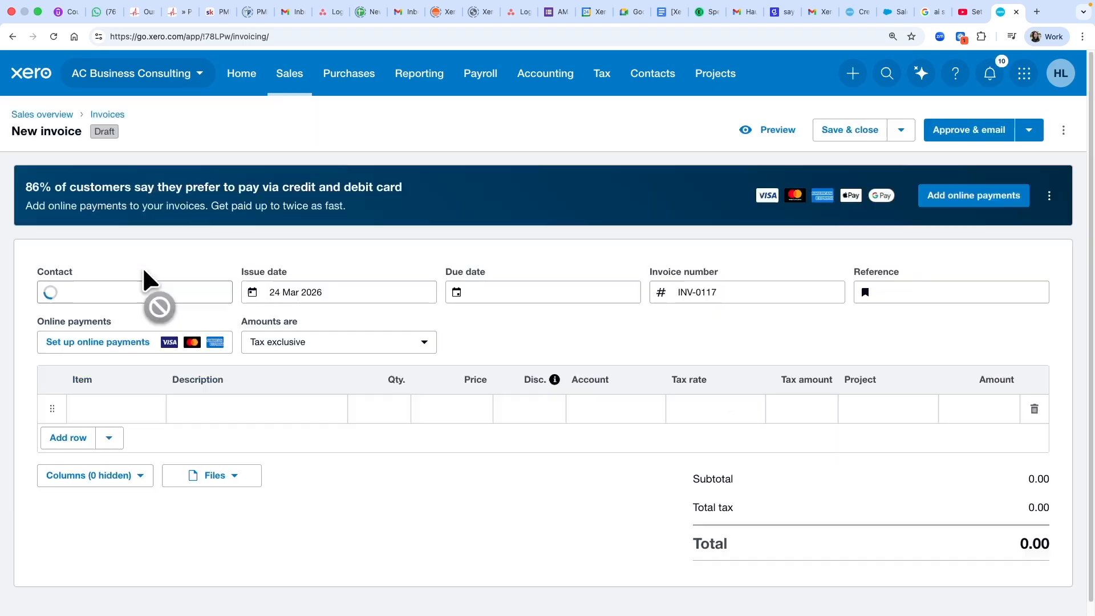
left_click(562, 343)
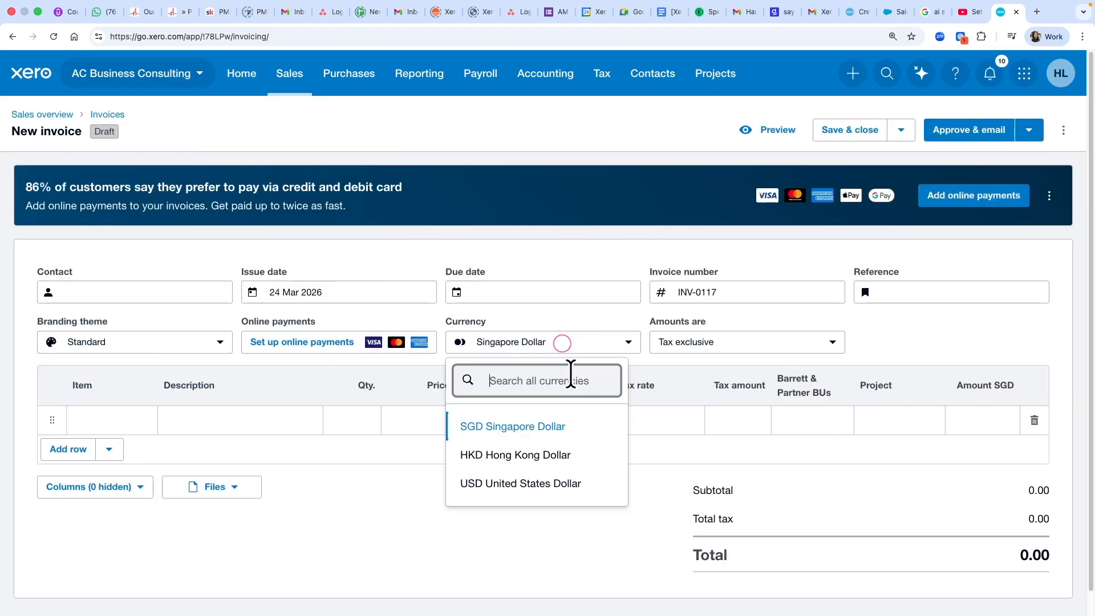
left_click(502, 484)
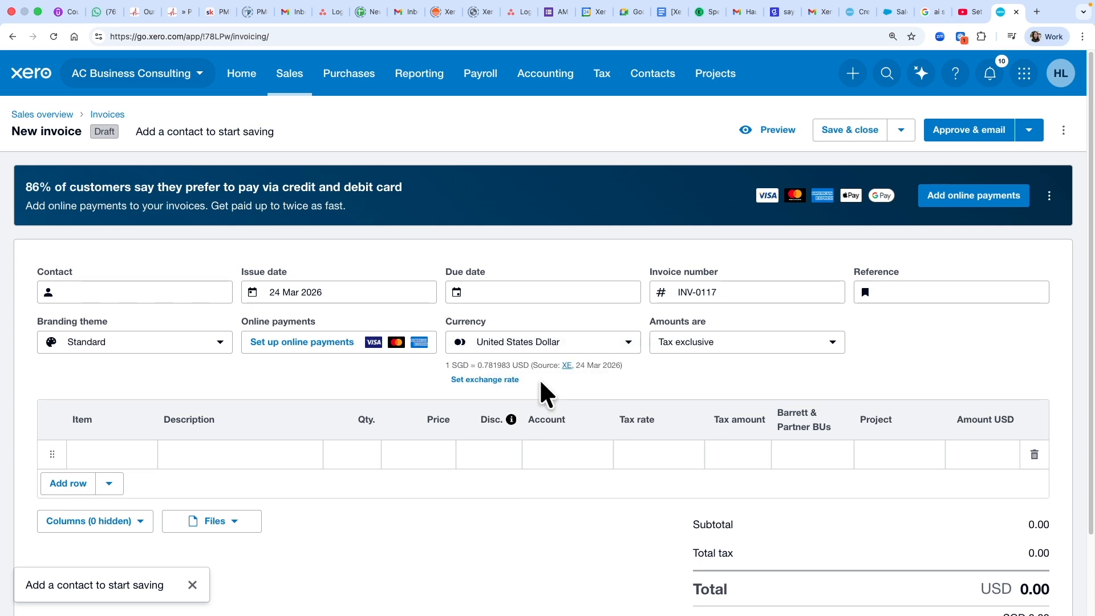
left_click(494, 380)
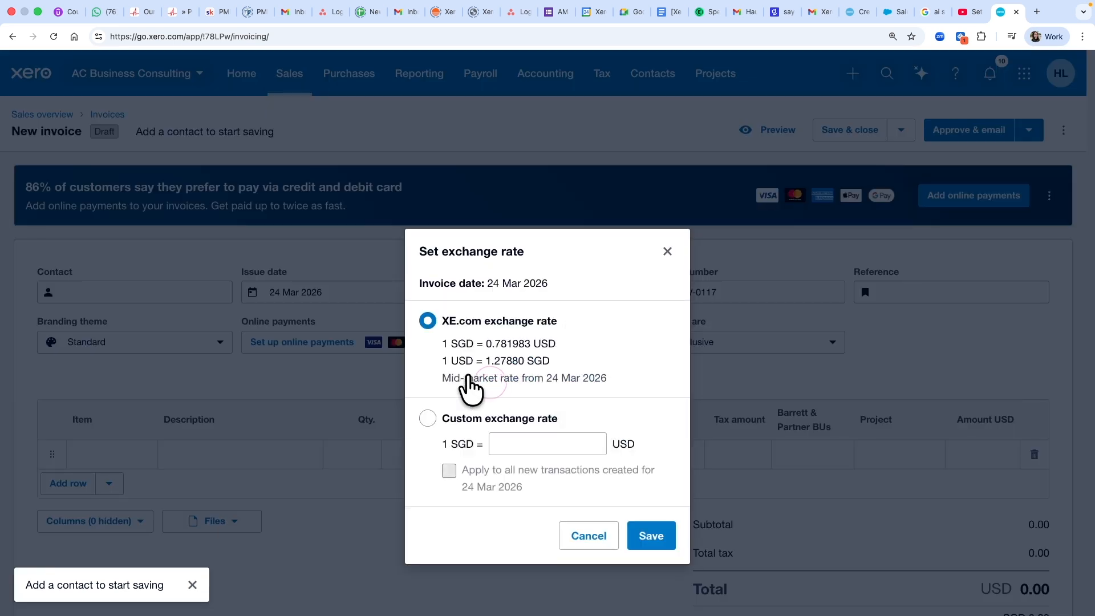
left_click(456, 418)
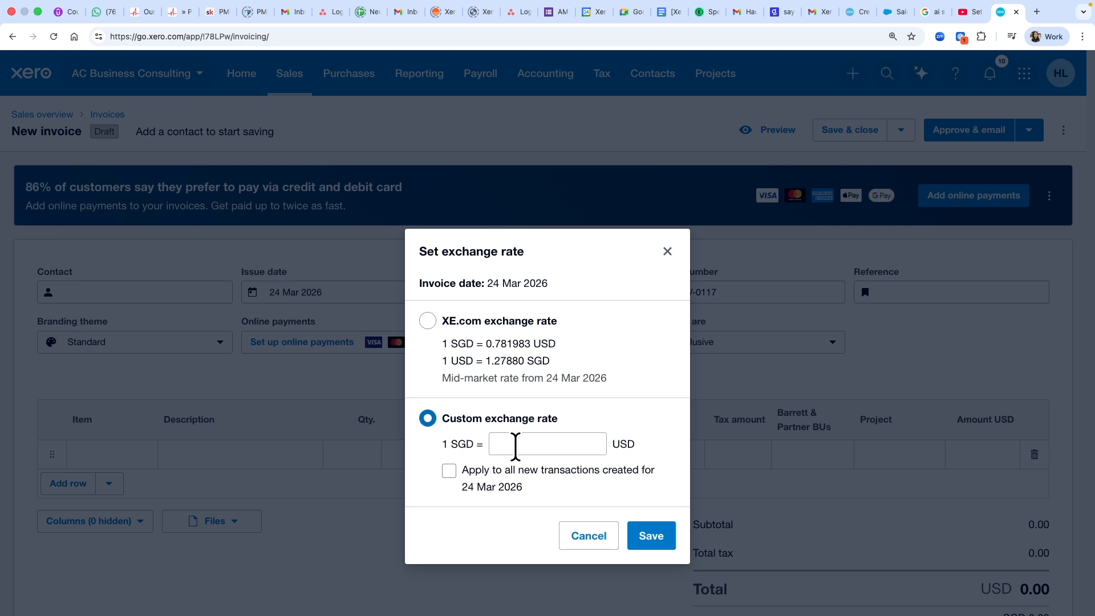
left_click(666, 251)
- Assign AB Company as the invoice's contact and check its branding theme selection
left_click(193, 290)
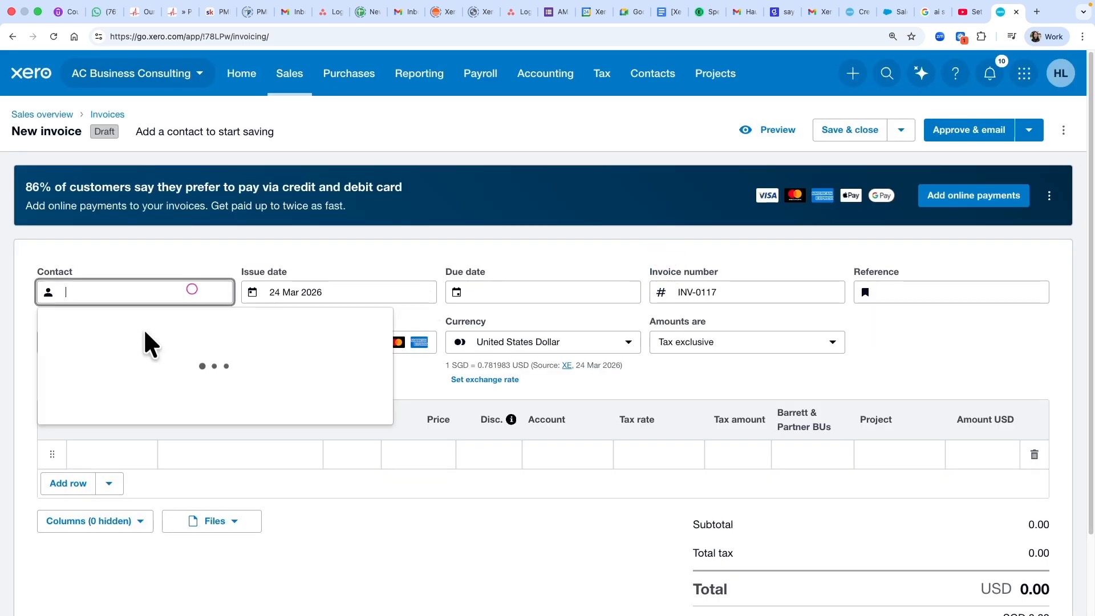
left_click(118, 406)
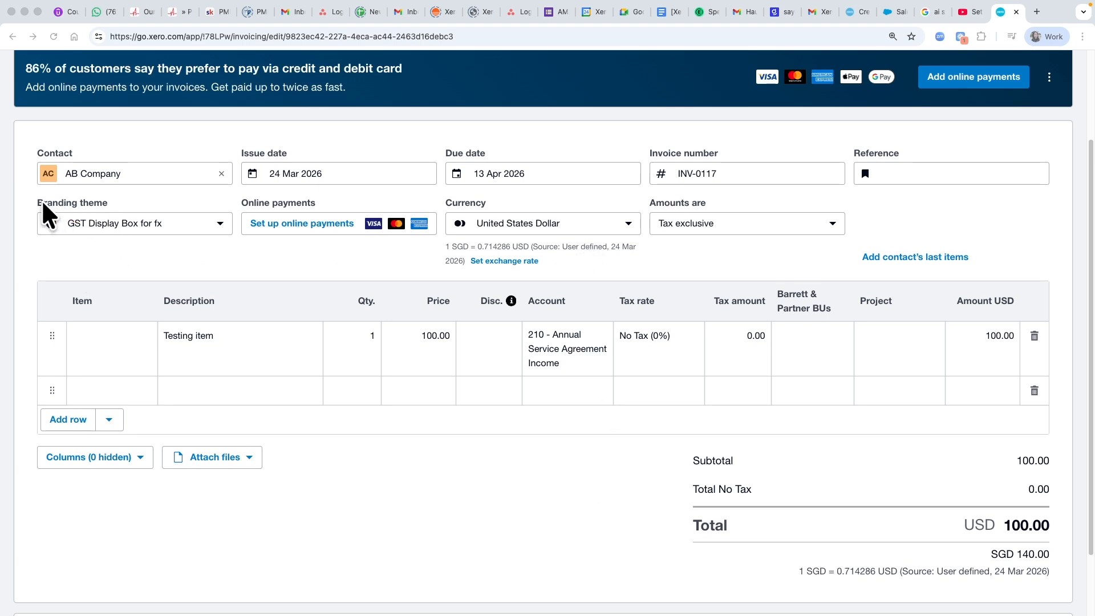
left_click(96, 222)
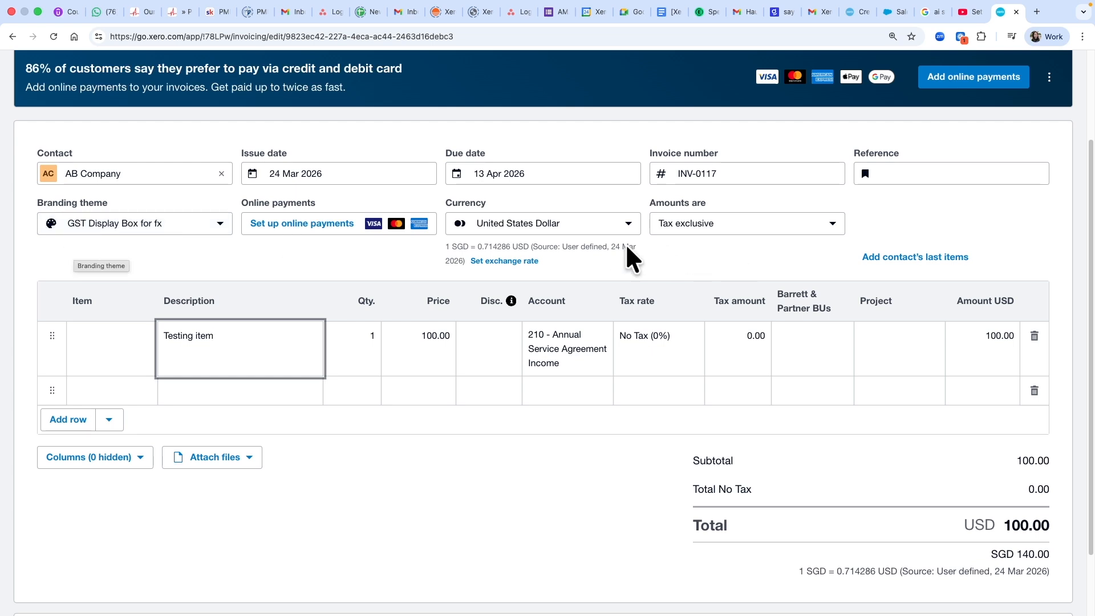
left_click(492, 261)
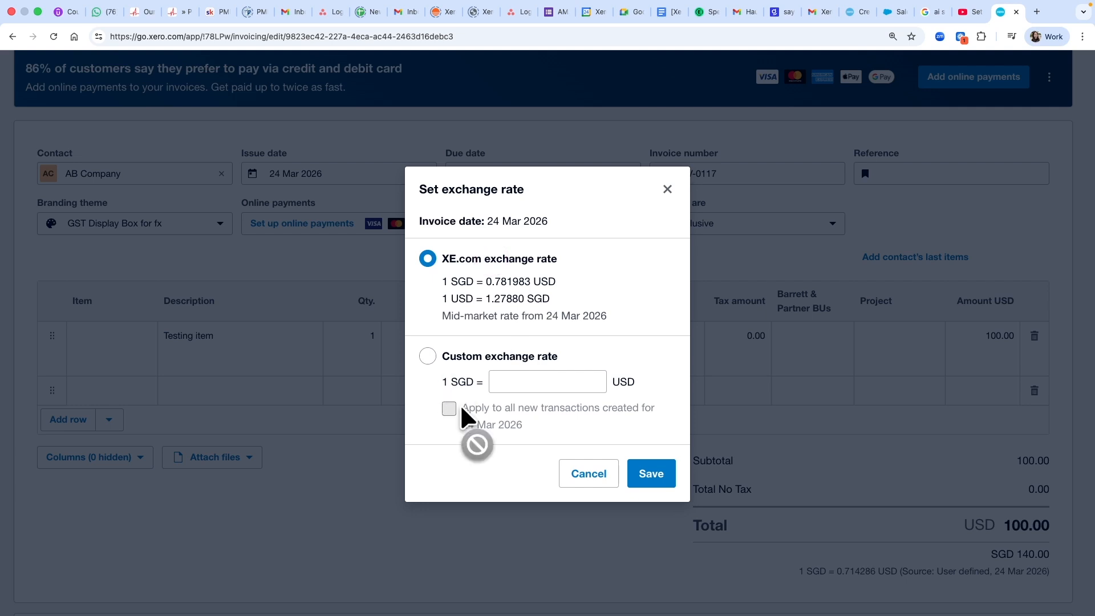
left_click(668, 190)
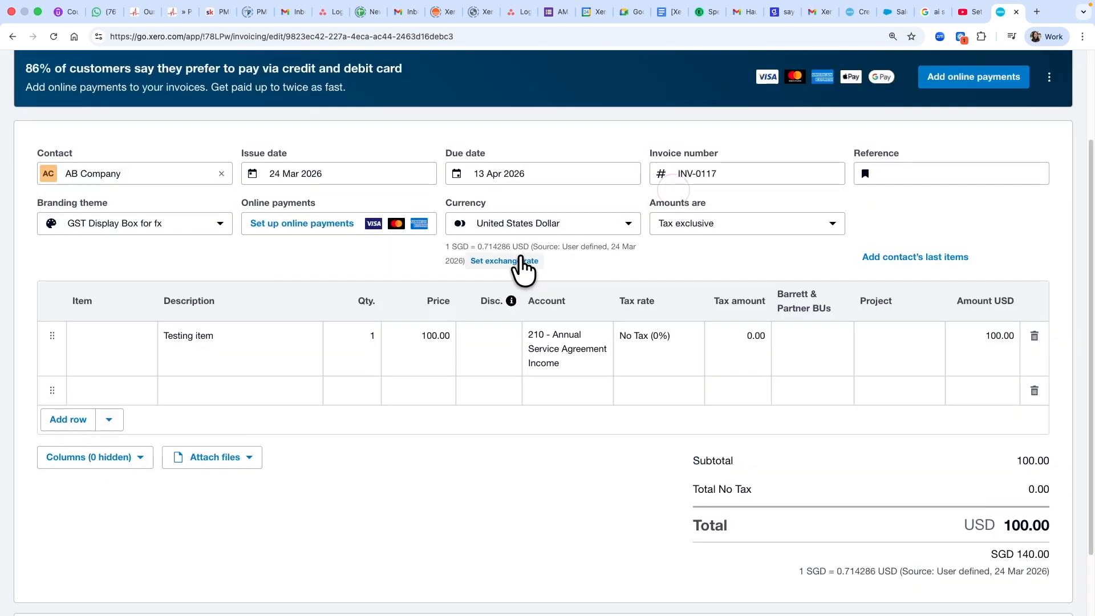
left_click(508, 223)
left_click(428, 264)
- Set a custom exchange rate of 1 SGD = 0.71428571 USD for the invoice and save it
left_click(505, 260)
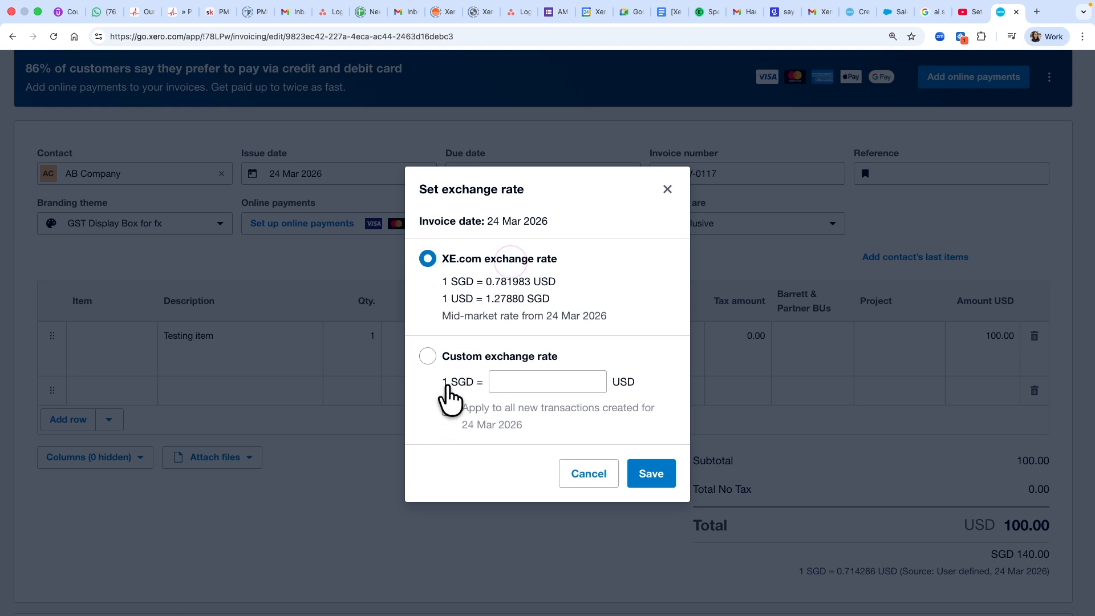
left_click(477, 368)
left_click(503, 379)
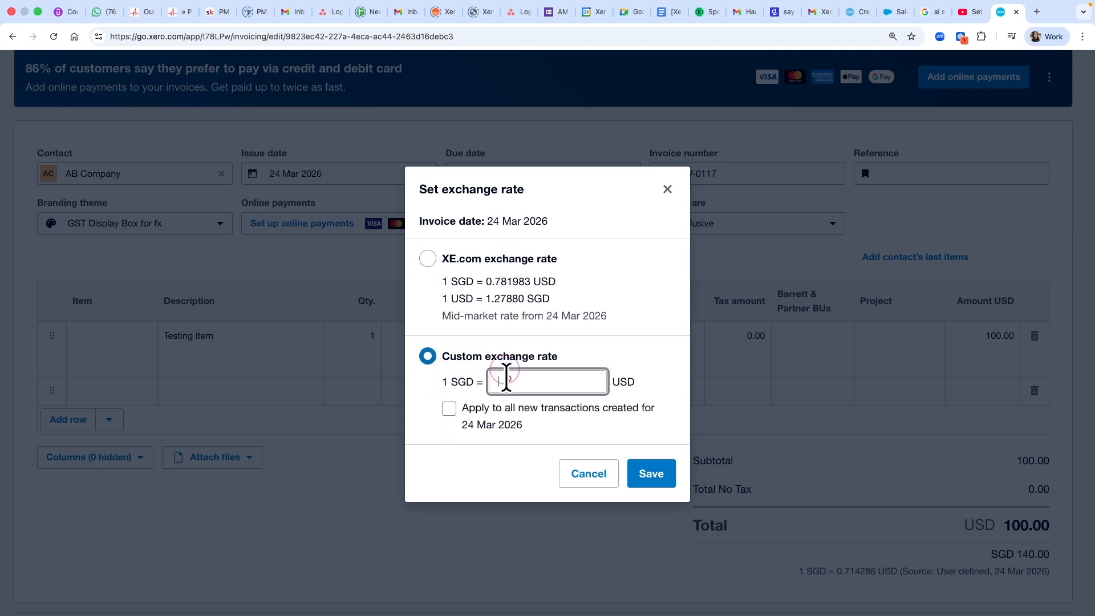
type("0.71428571")
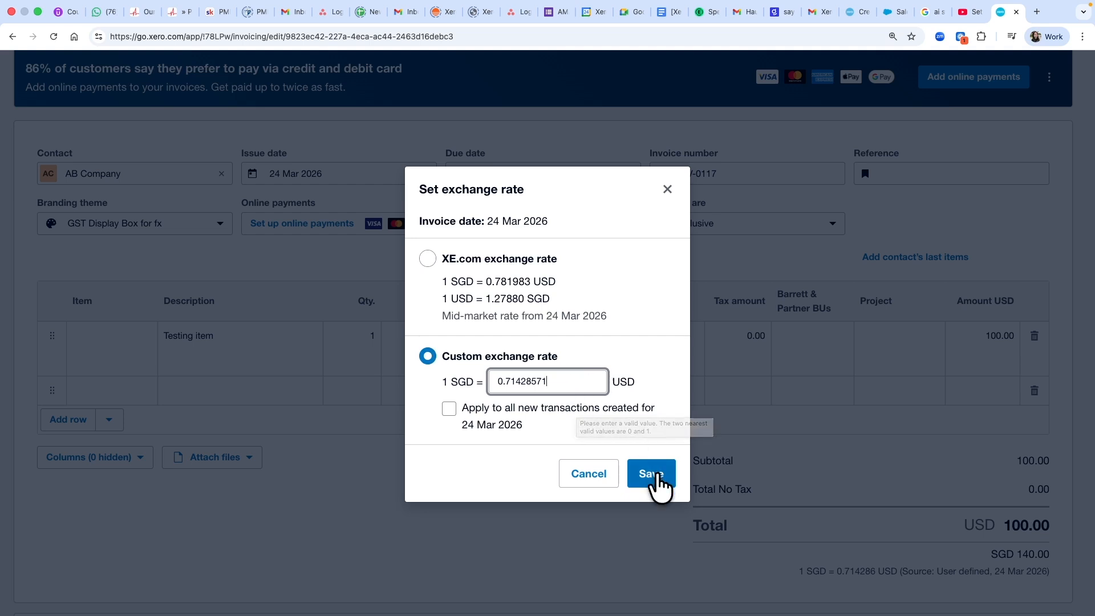
left_click(651, 475)
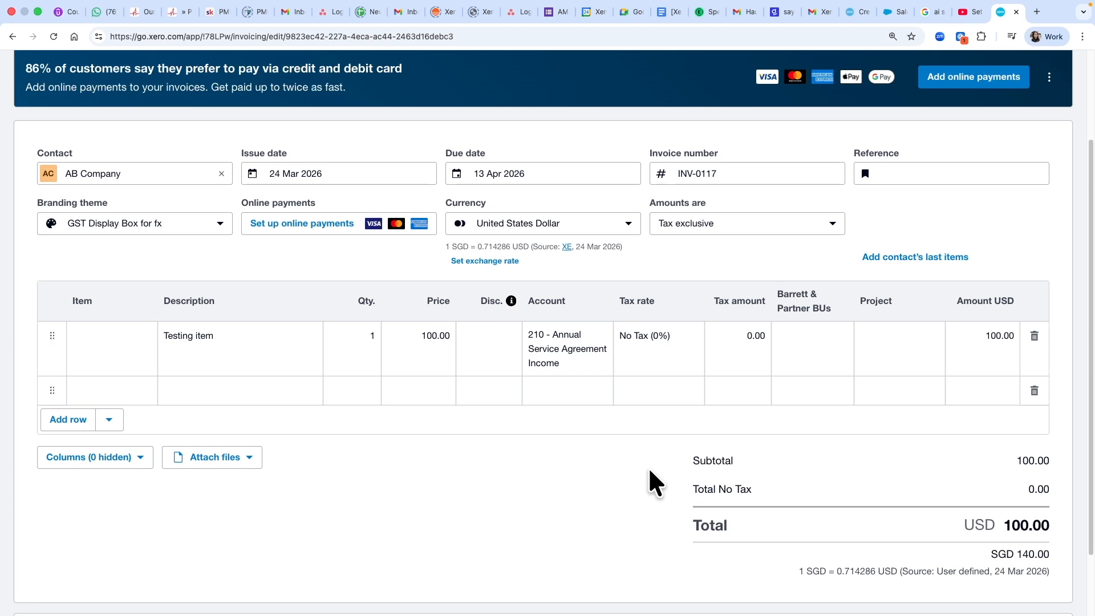
- Approve the AB Company invoice
scroll(706, 477, "up", 4)
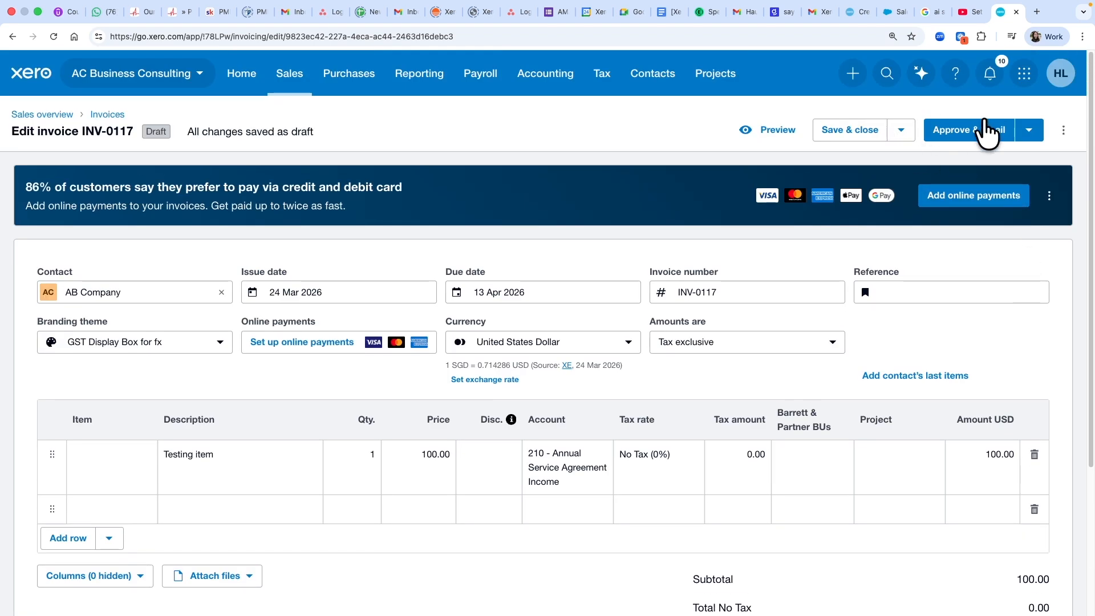
left_click(1029, 136)
left_click(964, 170)
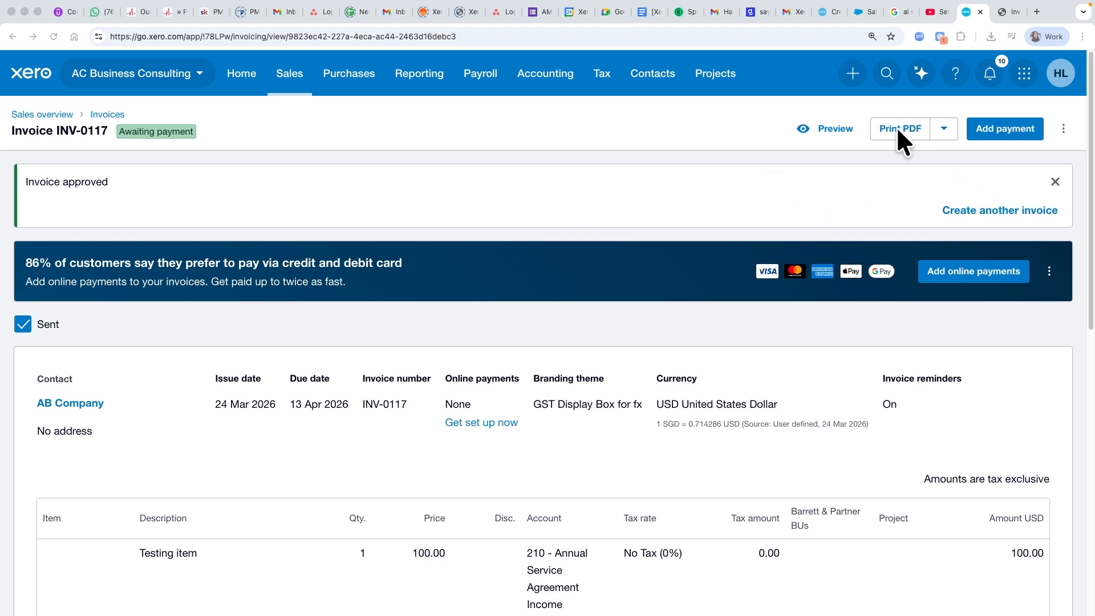
- View the invoice's PDF enlarged and examine the exchange rate line and SGD Subtotal in the GST reporting box
left_click(1004, 7)
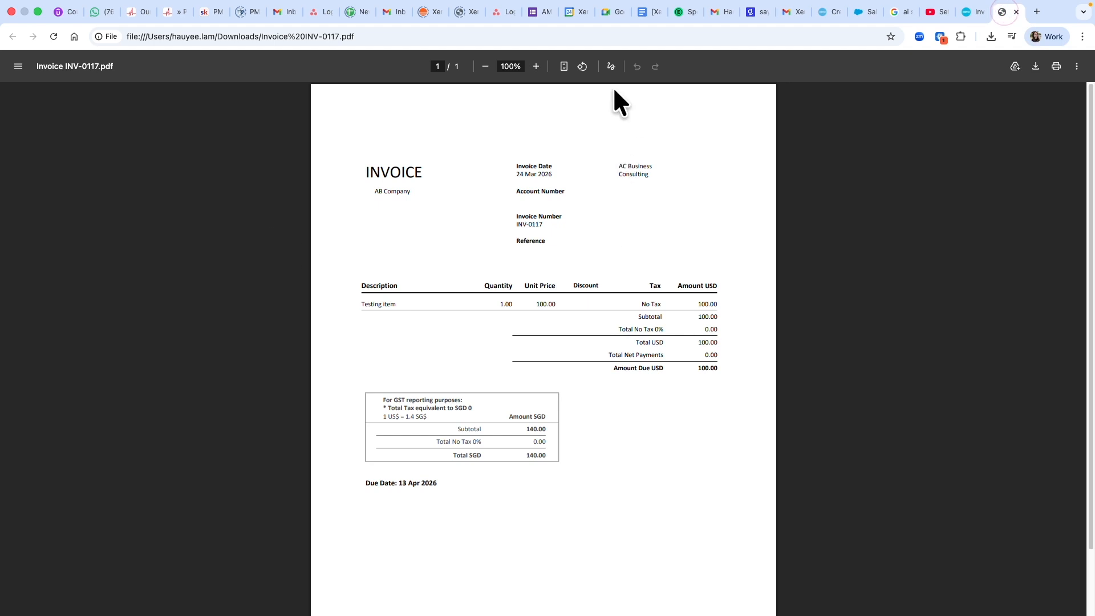
left_click(534, 66)
left_click(535, 66)
scroll(578, 338, "down", 5)
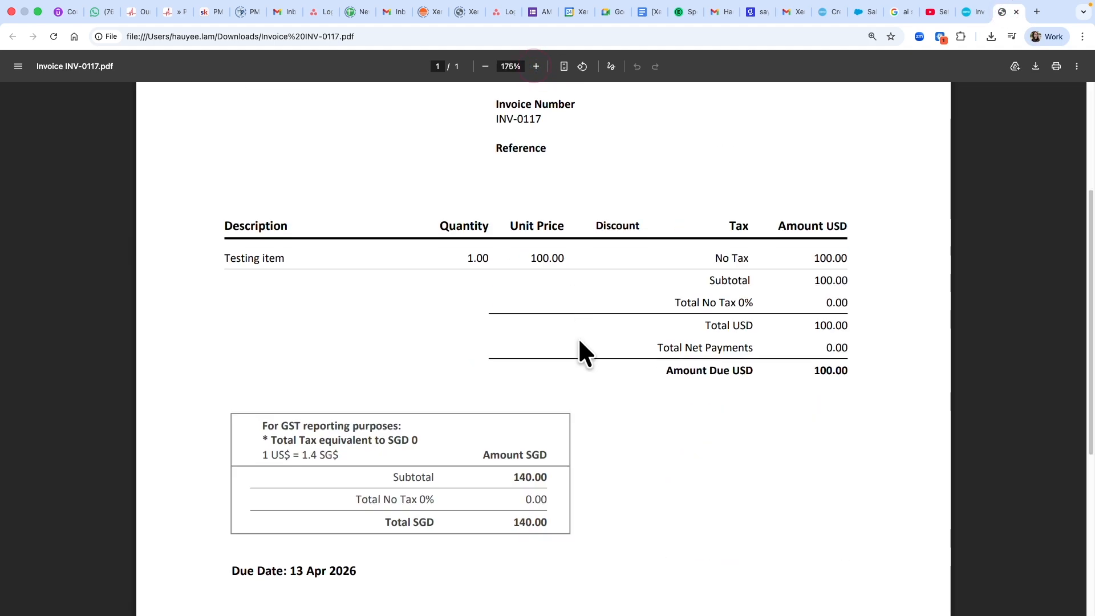
left_click_drag(264, 377, 341, 379)
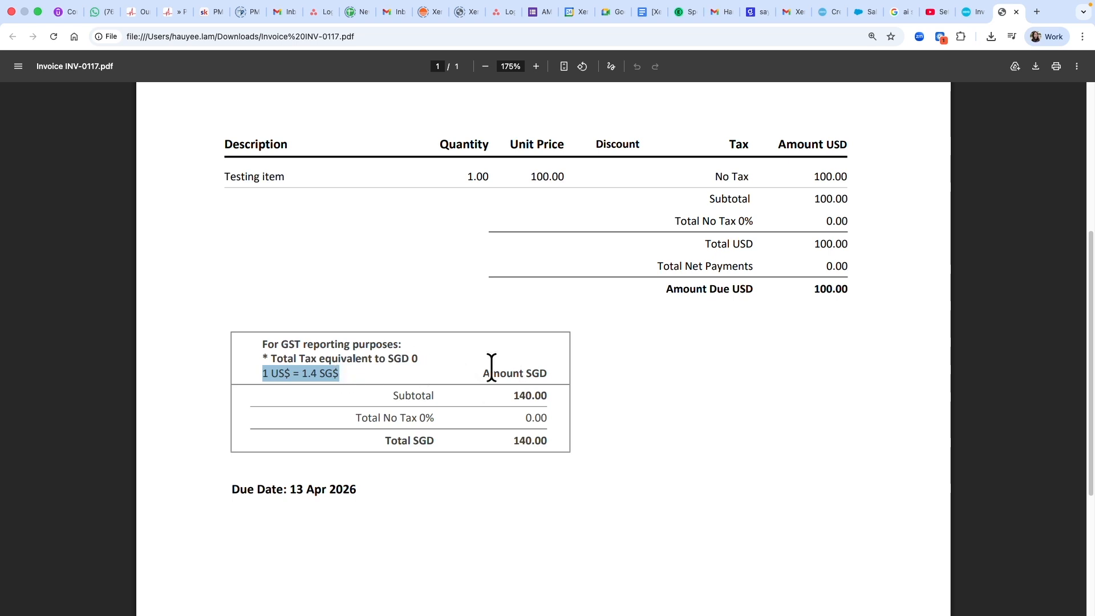
left_click_drag(393, 395, 548, 395)
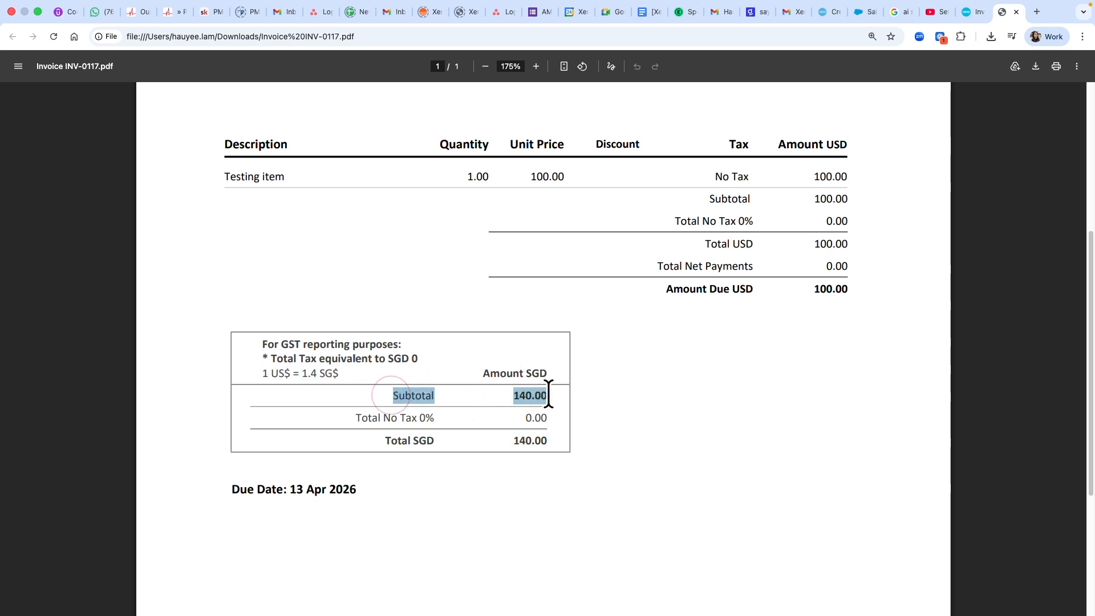